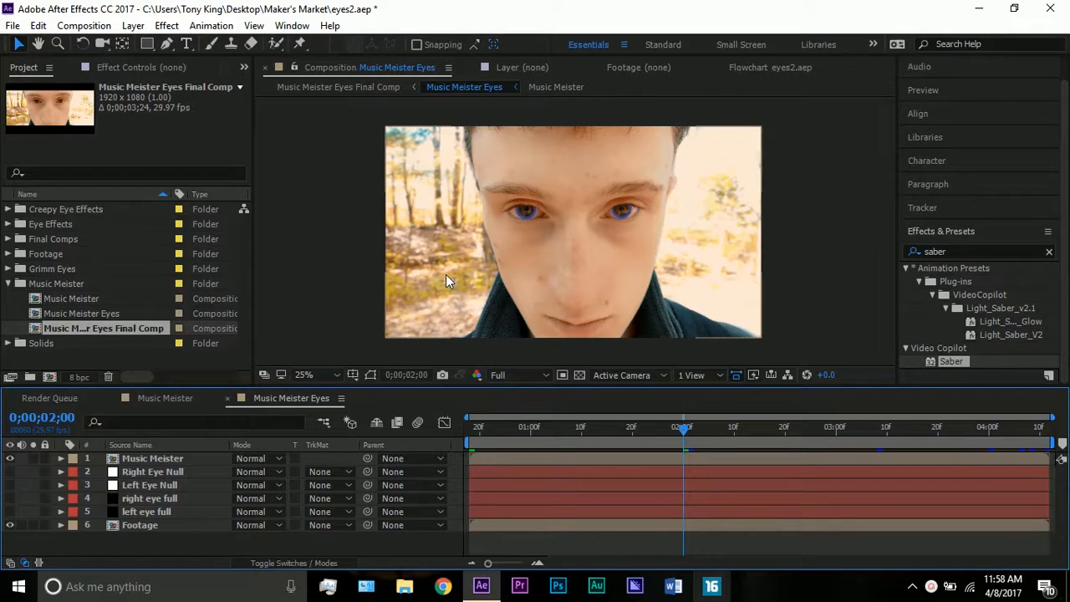
Examine the blue iris effect on both eyes up close in the Music Meister Eyes composition, then fit the whole frame in view
key("period")
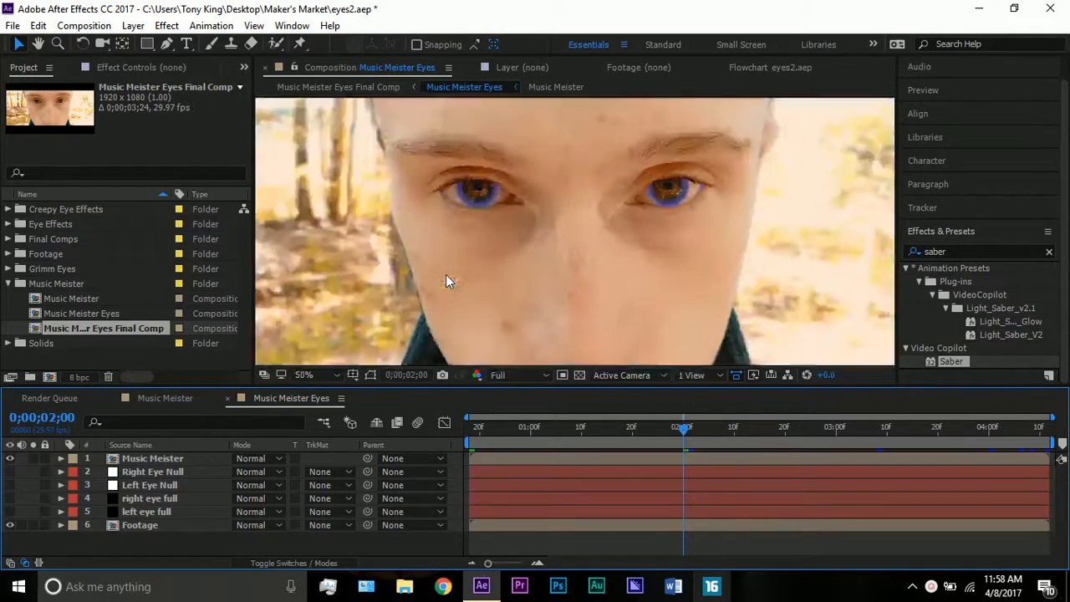
left_click(42, 46)
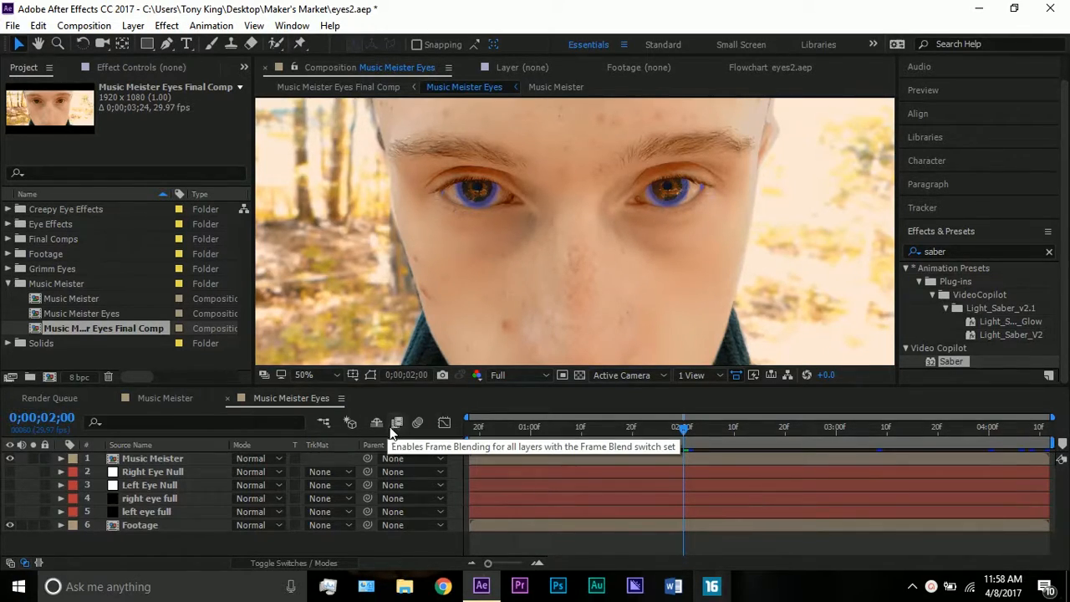
scroll(447, 213, "down", 2)
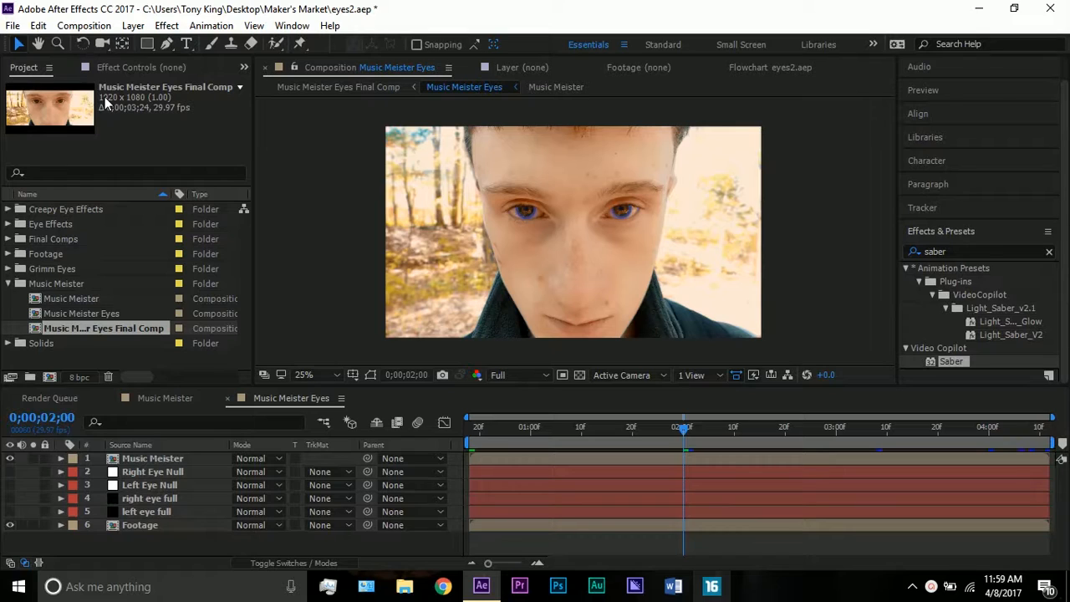
left_click(38, 44)
left_click_drag(413, 205, 432, 176)
scroll(417, 230, "up", 2)
scroll(440, 245, "up", 1)
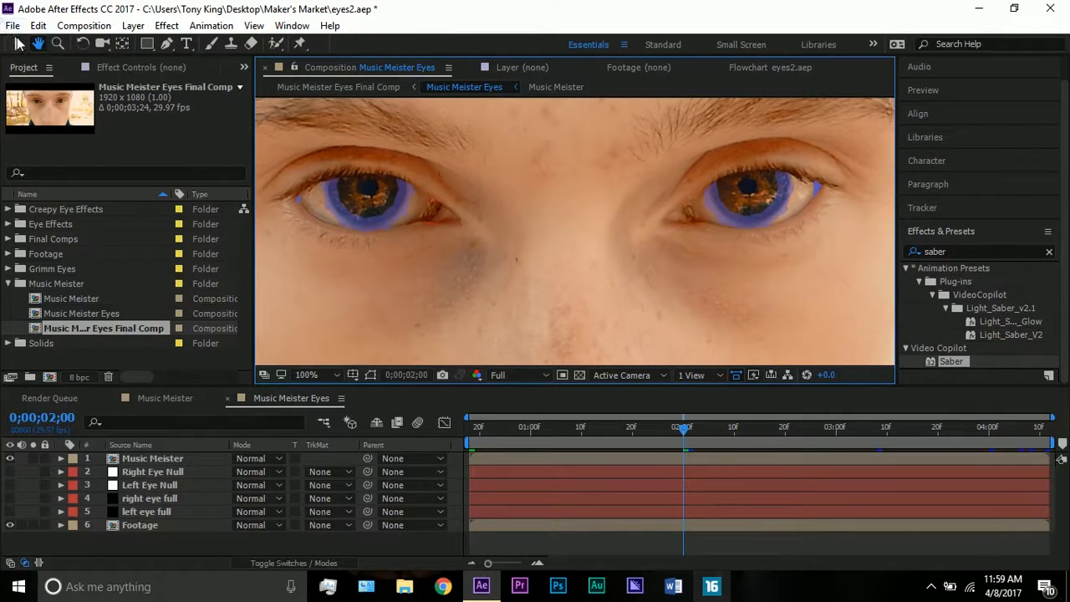
scroll(478, 176, "down", 1)
left_click_drag(478, 177, 518, 167)
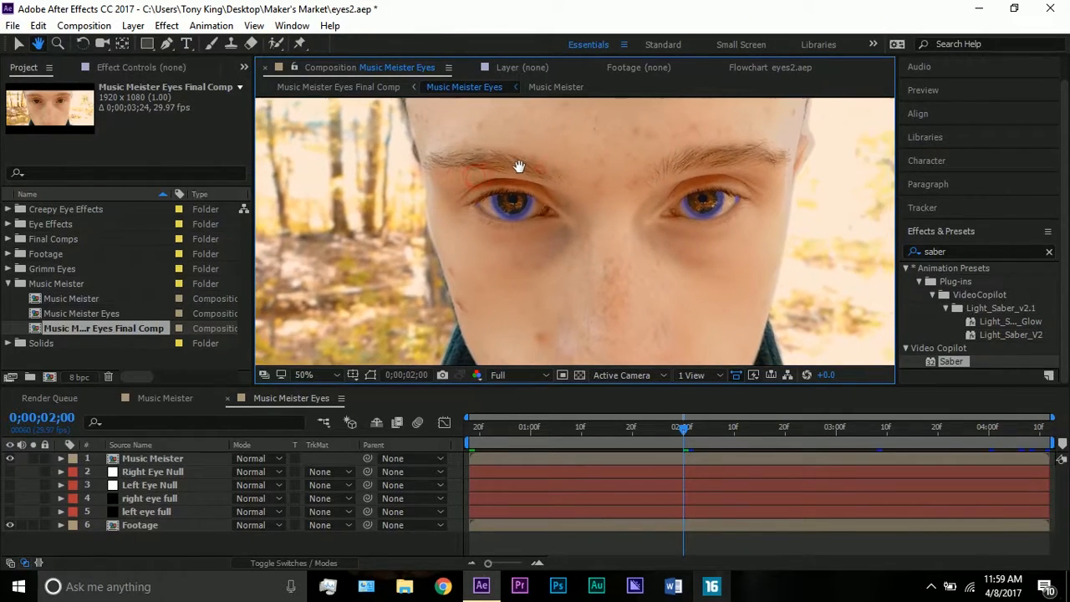
scroll(530, 168, "down", 2)
scroll(541, 176, "up", 2)
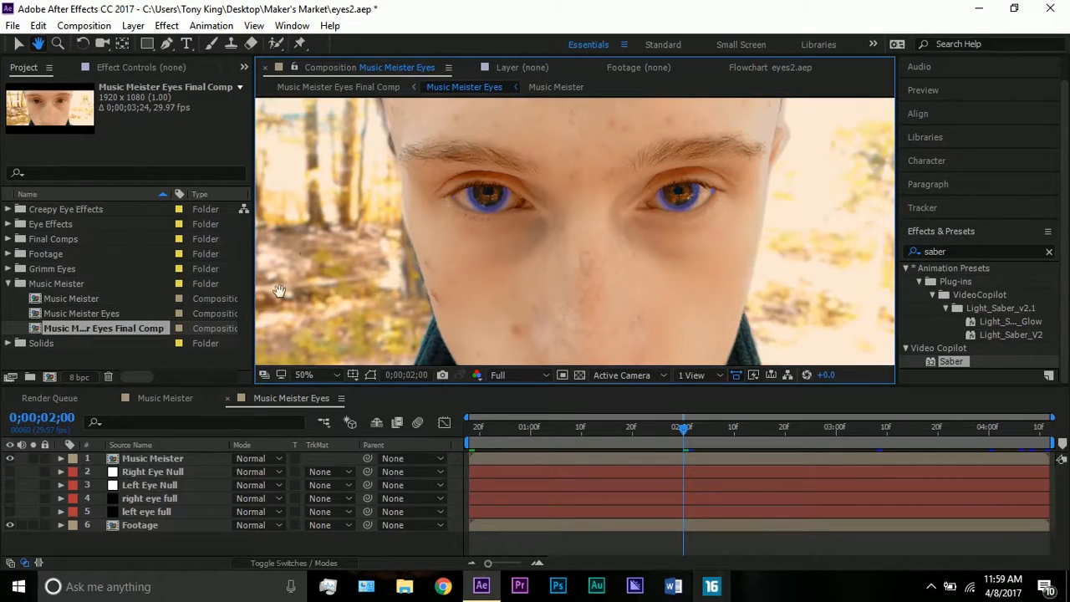
left_click(306, 375)
left_click(372, 107)
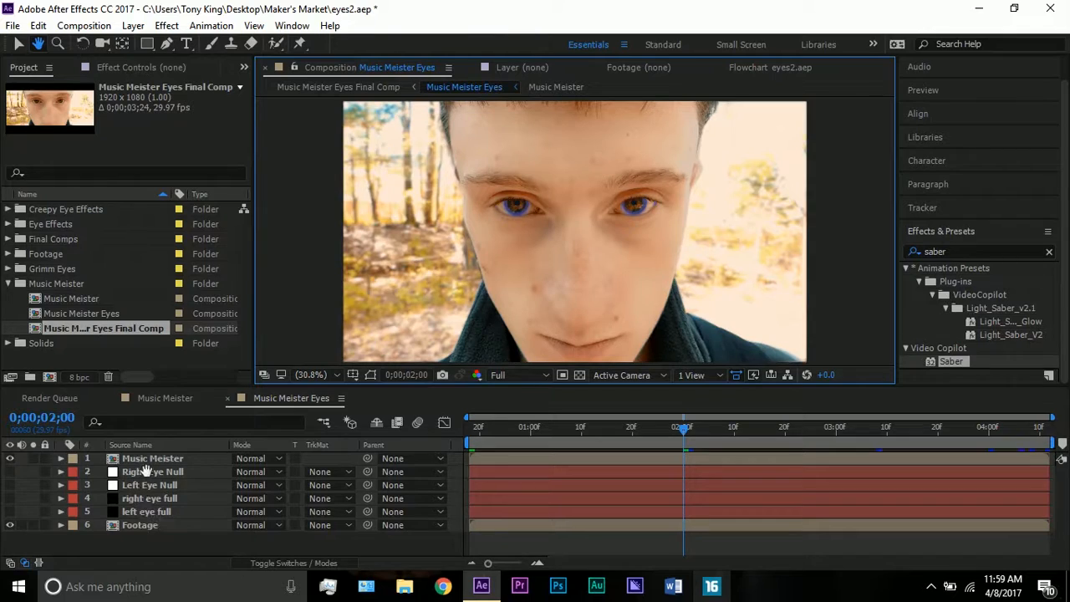
left_click(18, 43)
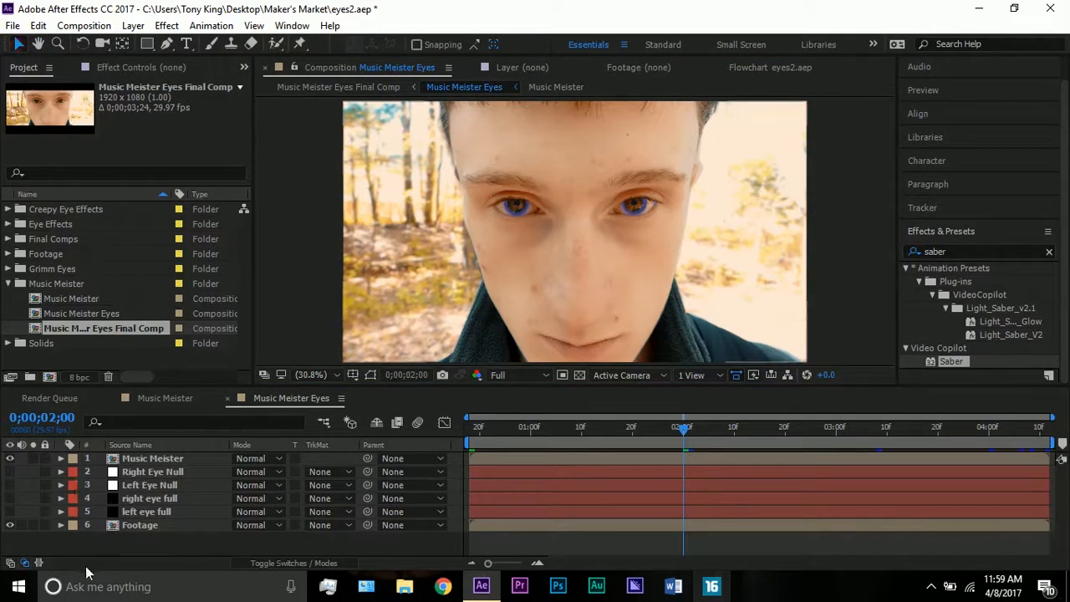
Hide the Music Meister layer and display the mask outline of the left eye full layer in the viewer
left_click(134, 523)
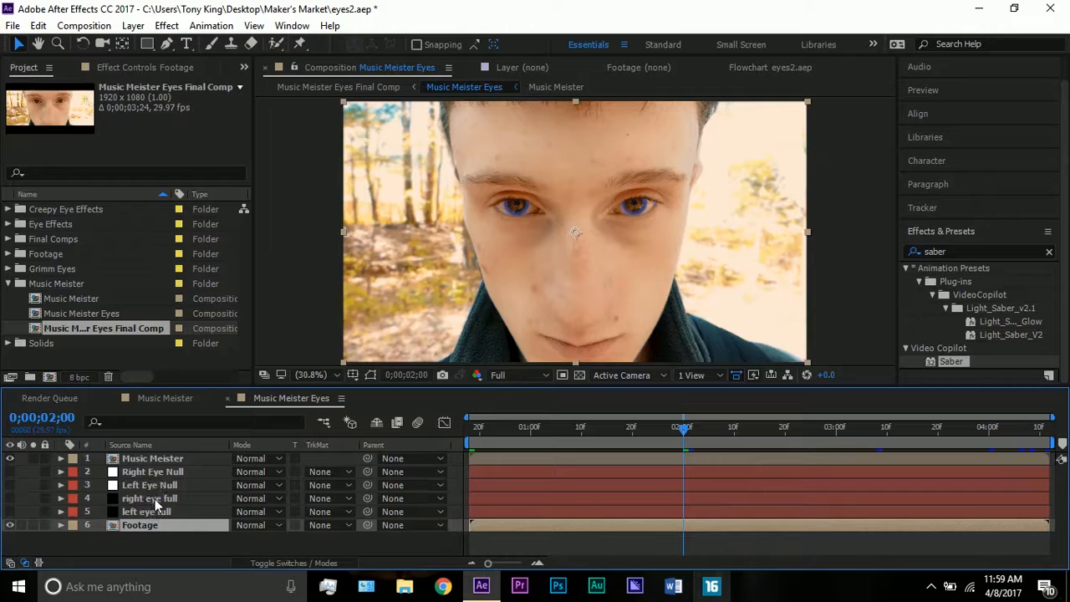
left_click(155, 511)
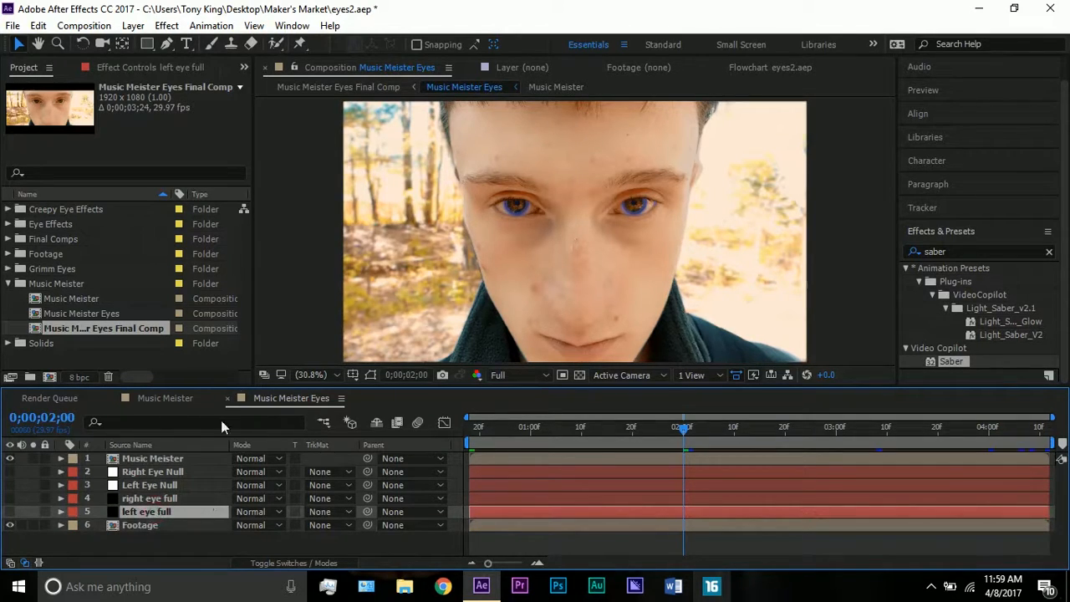
left_click(9, 458)
left_click(371, 375)
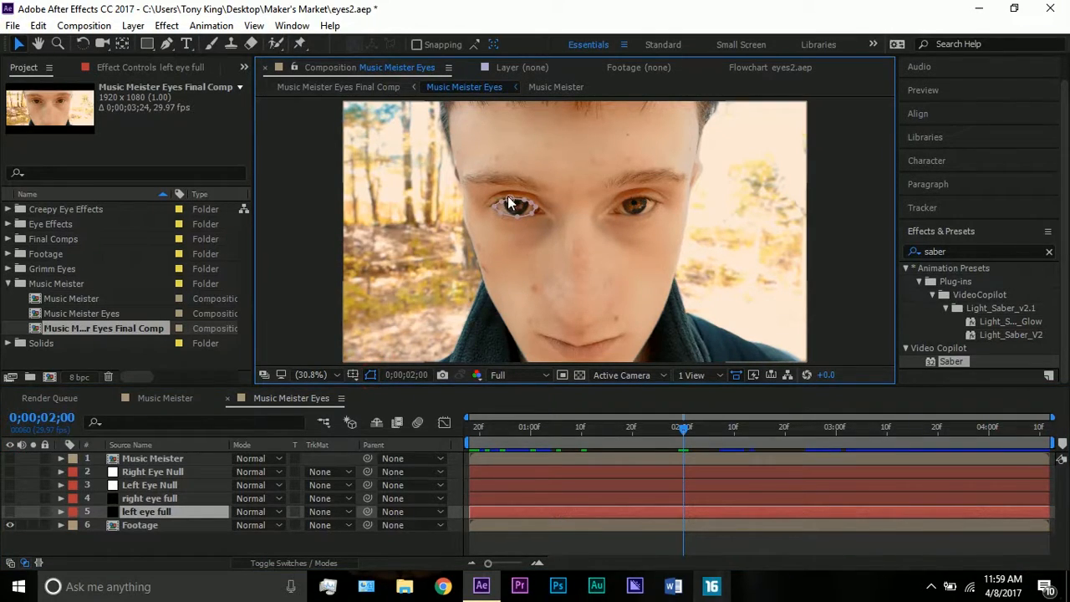
Inspect the masks and Mask Path keyframes of the left eye full and right eye full layers, then collapse both layers
key("m")
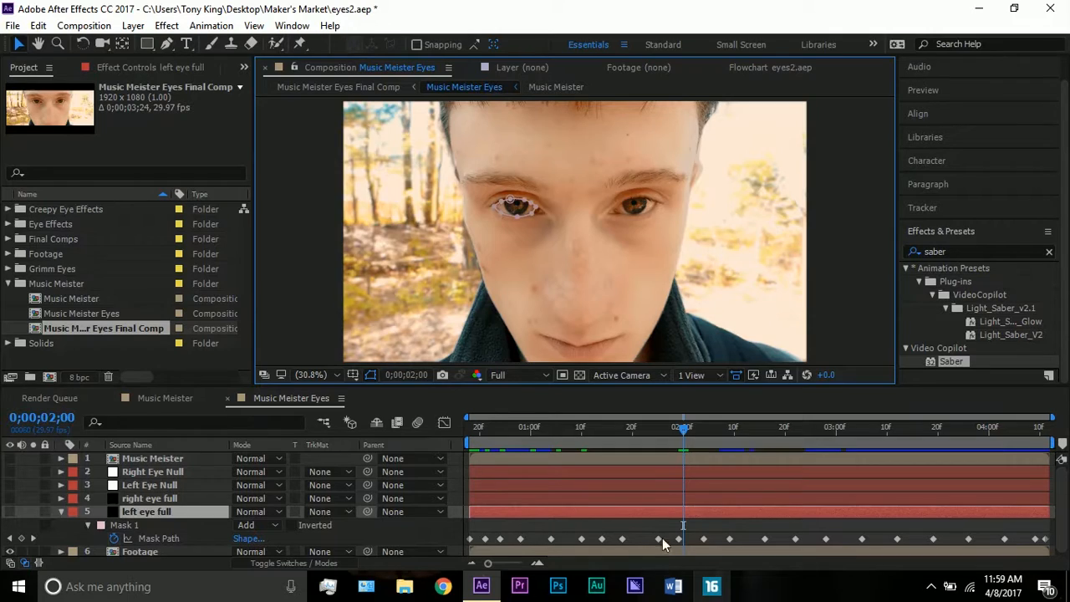
scroll(495, 214, "up", 1)
key("slash")
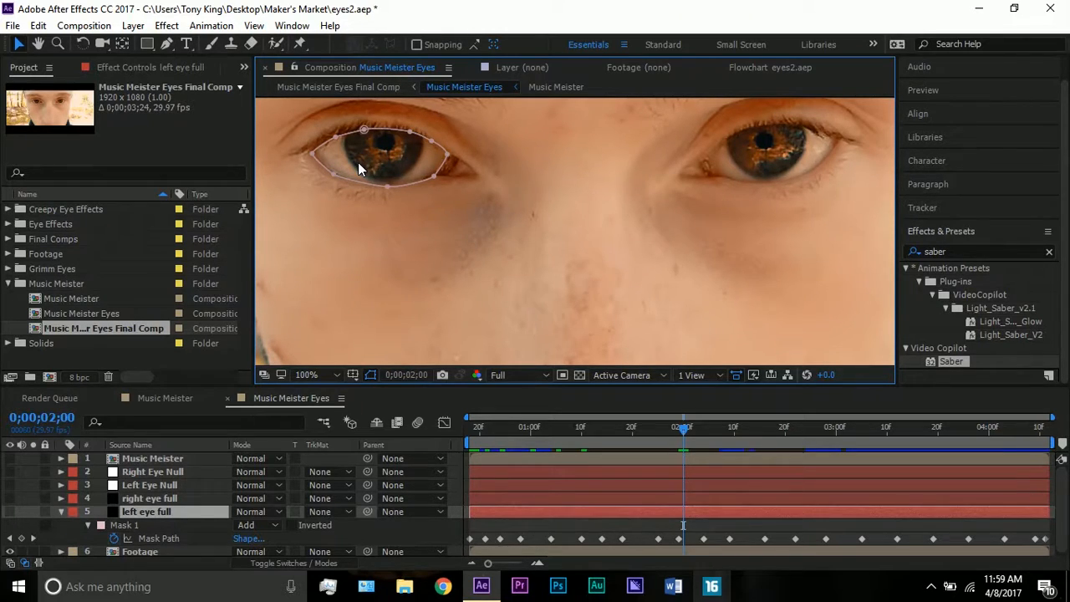
scroll(358, 163, "down", 1)
scroll(358, 163, "up", 1)
left_click(153, 501)
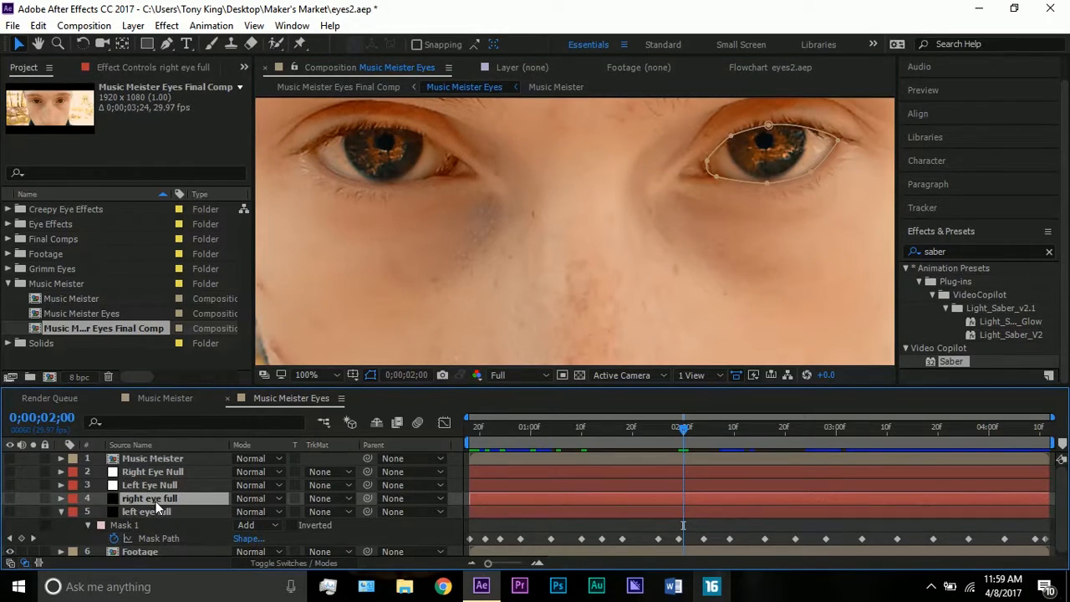
key("m")
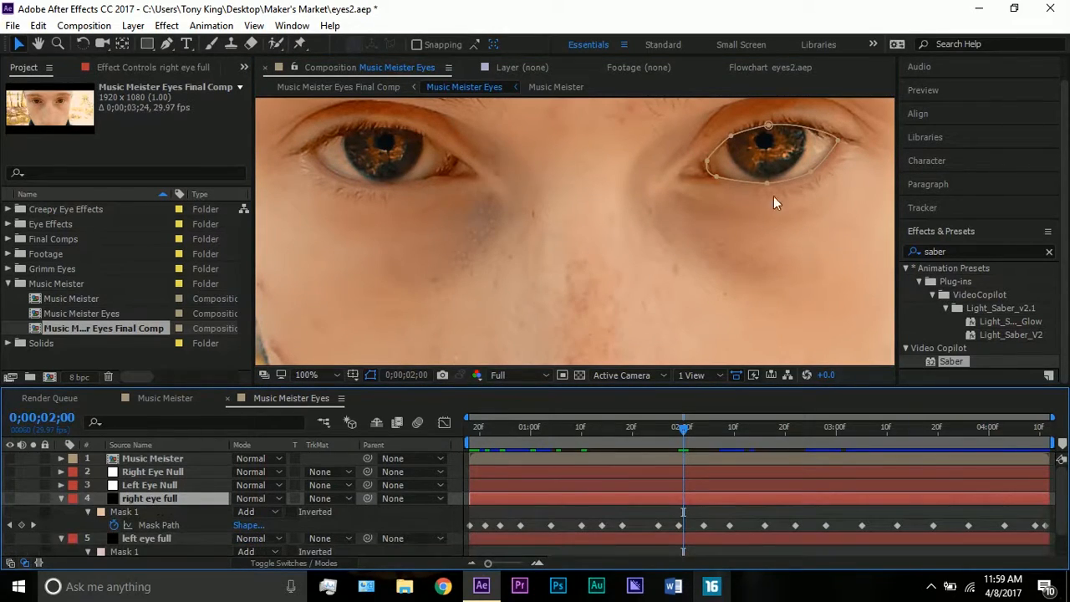
left_click(61, 498)
left_click(60, 510)
Make Right Eye Null and Left Eye Null visible and reveal the Position keyframes of Left Eye Null
left_click(138, 485)
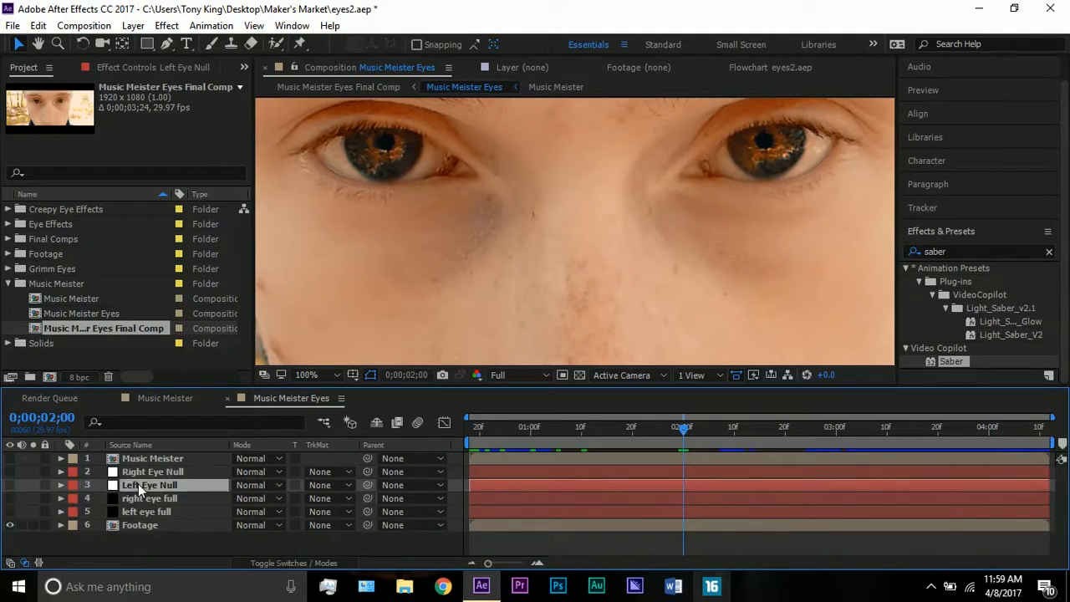
left_click(11, 472)
left_click(10, 485)
left_click(164, 482)
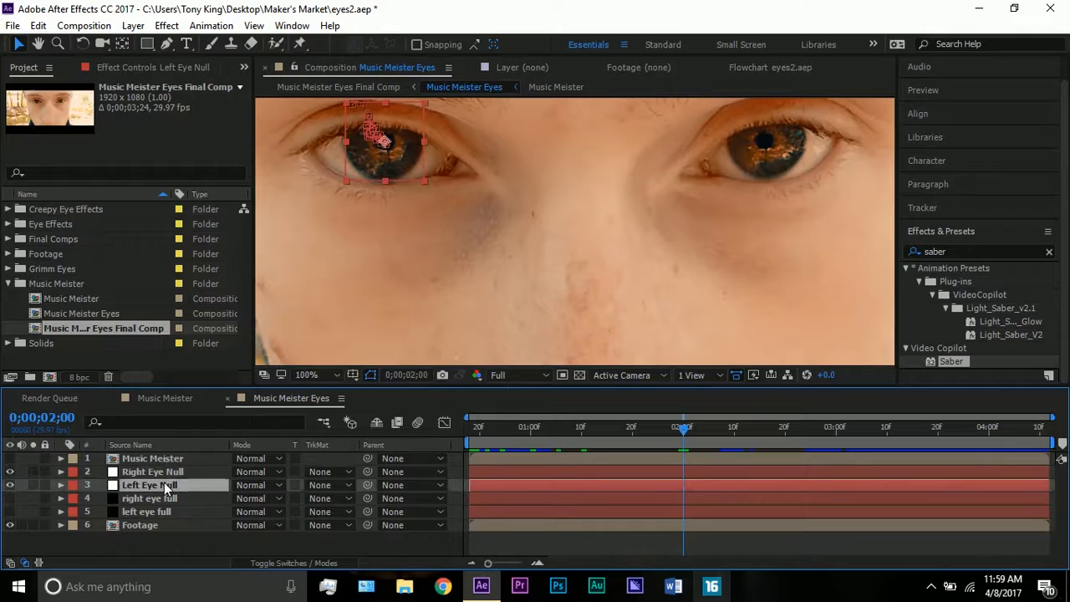
key("a")
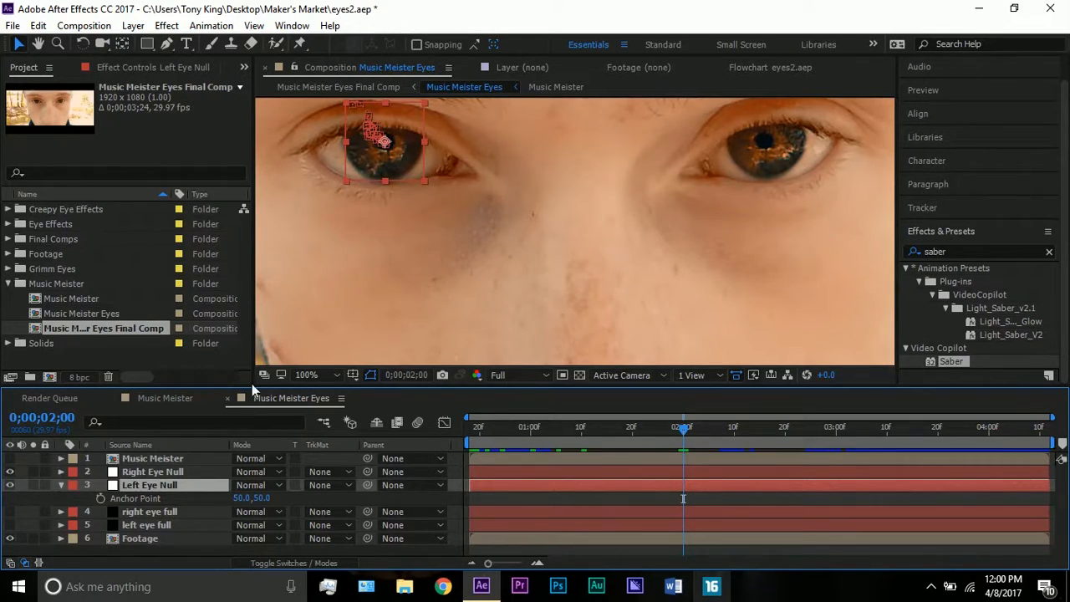
key("p")
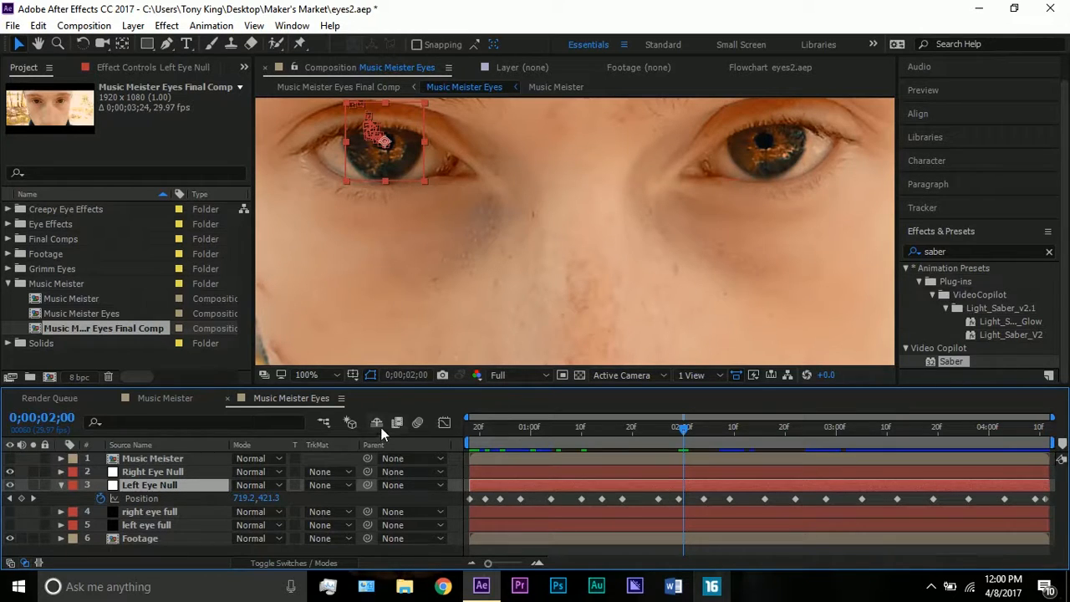
Examine the motion path of Left Eye Null up close over the pupil, then fit the frame up to 100%
scroll(381, 141, "up", 1)
scroll(366, 139, "down", 2)
scroll(366, 139, "up", 1)
left_click(37, 44)
scroll(329, 134, "up", 1)
left_click_drag(409, 168, 524, 232)
scroll(456, 194, "up", 1)
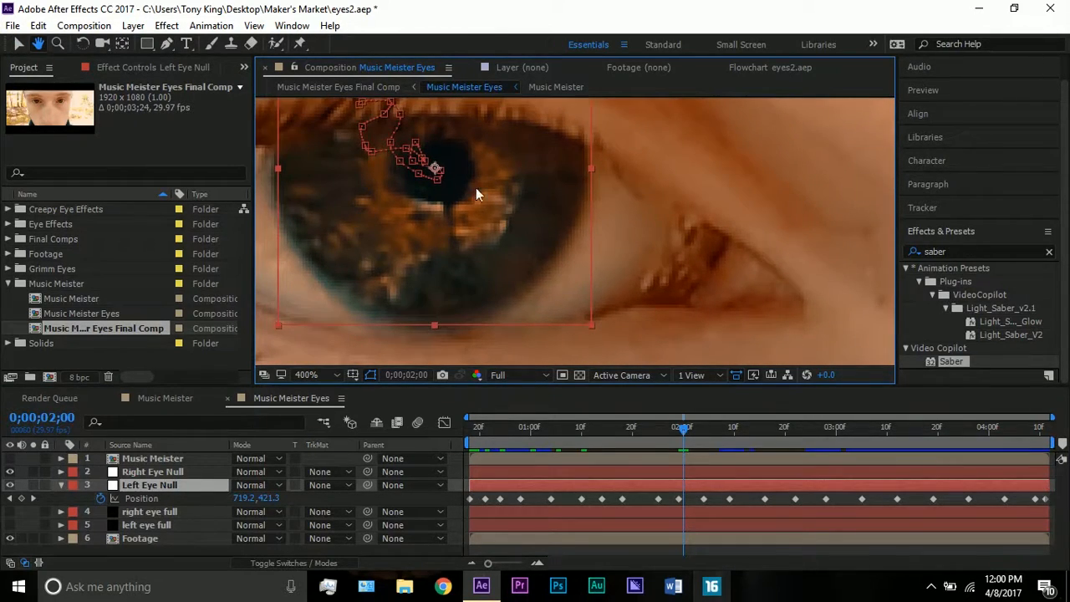
scroll(407, 176, "down", 1)
left_click(19, 43)
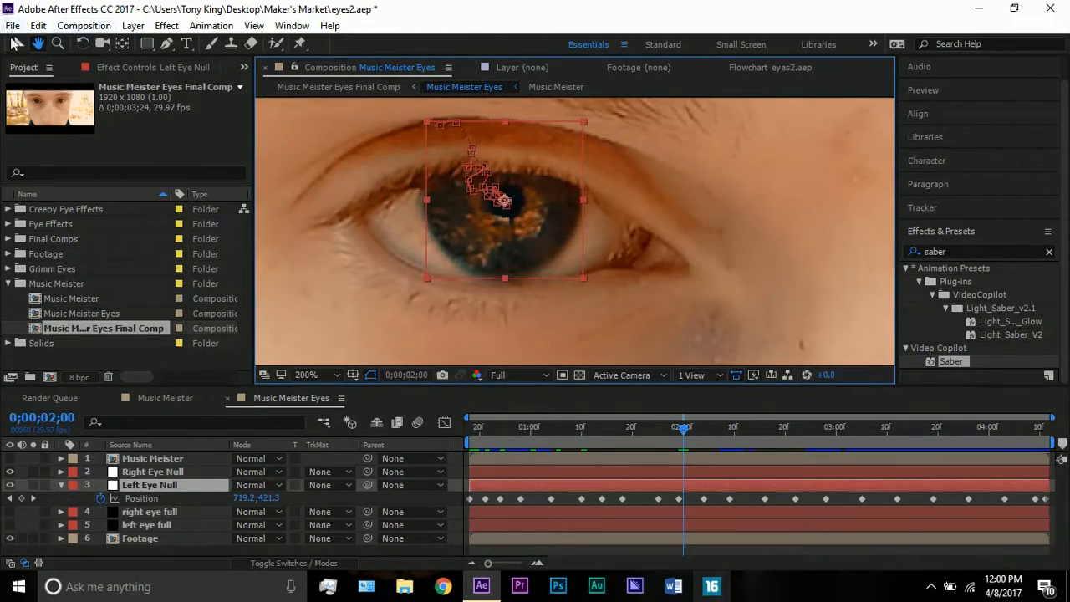
scroll(580, 260, "down", 1)
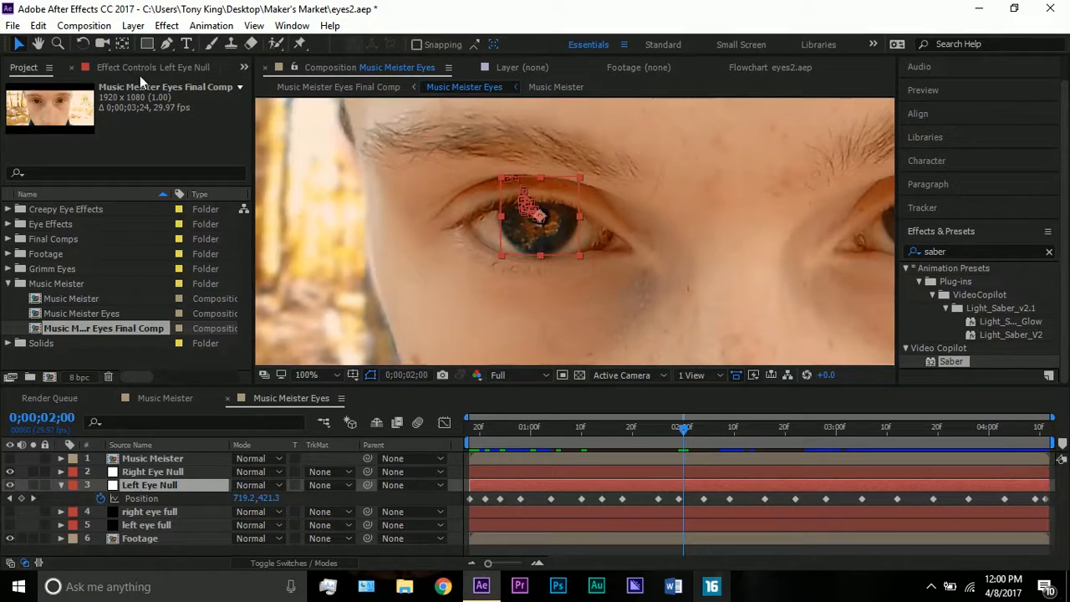
left_click(306, 375)
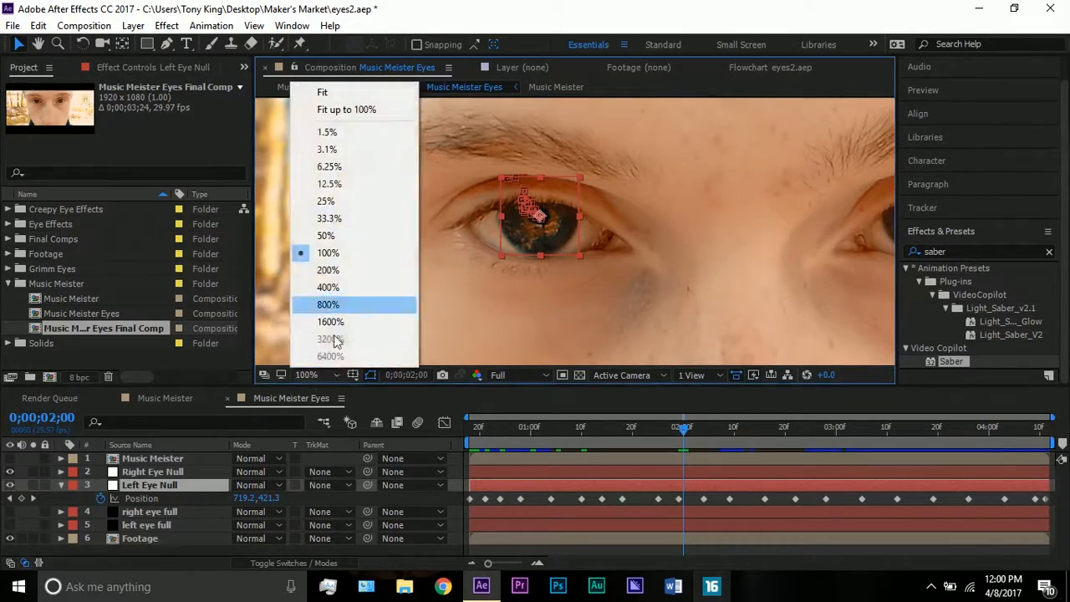
left_click(347, 110)
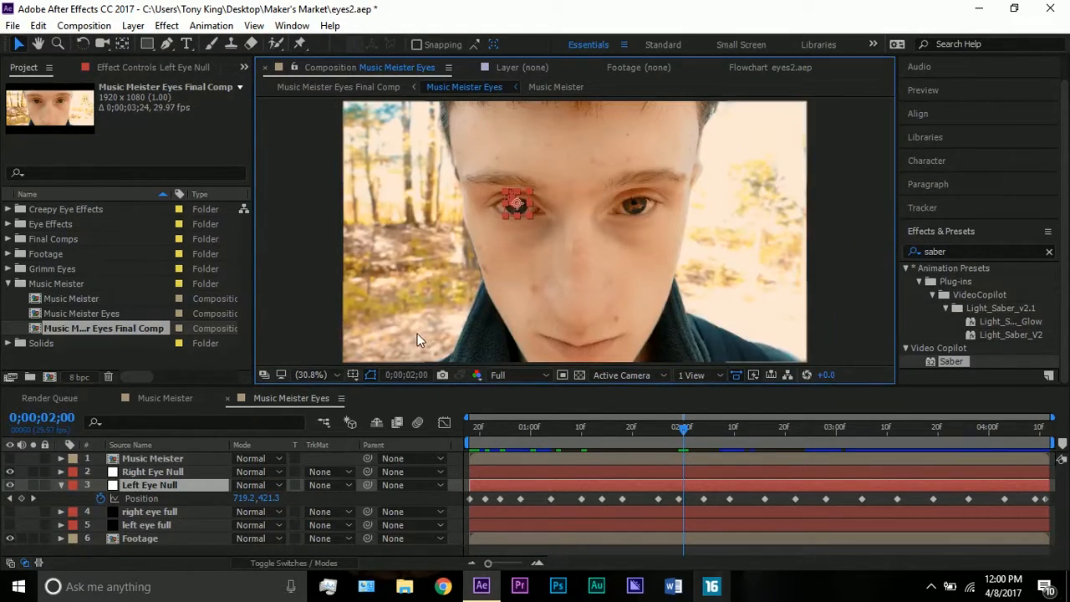
Check the tracking path of Right Eye Null, then hide both eye nulls and collapse Left Eye Null
left_click(184, 472)
scroll(618, 211, "up", 1)
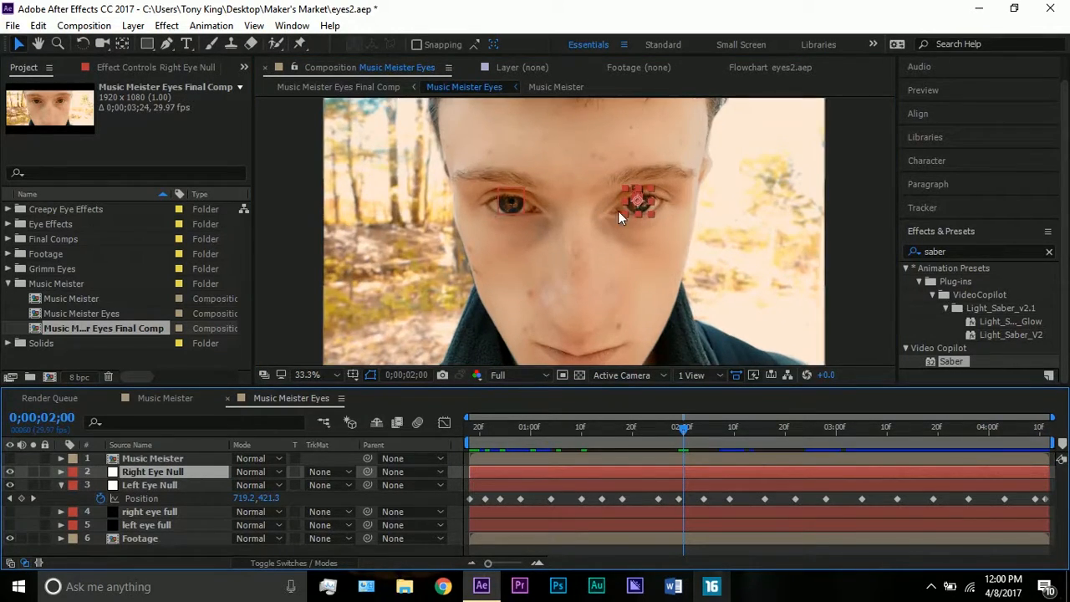
scroll(618, 211, "up", 3)
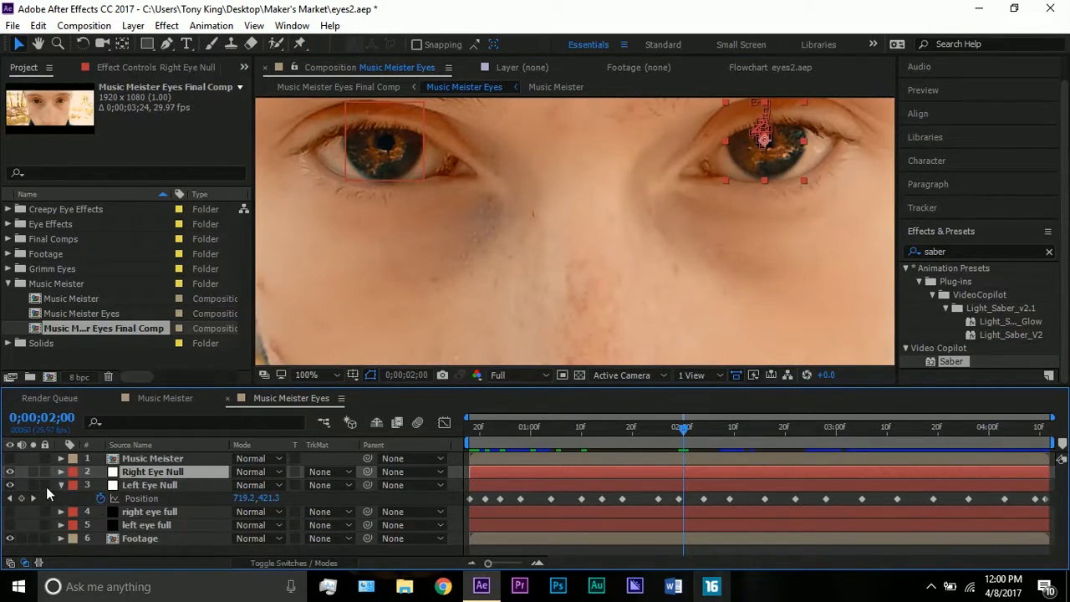
left_click_drag(9, 471, 10, 485)
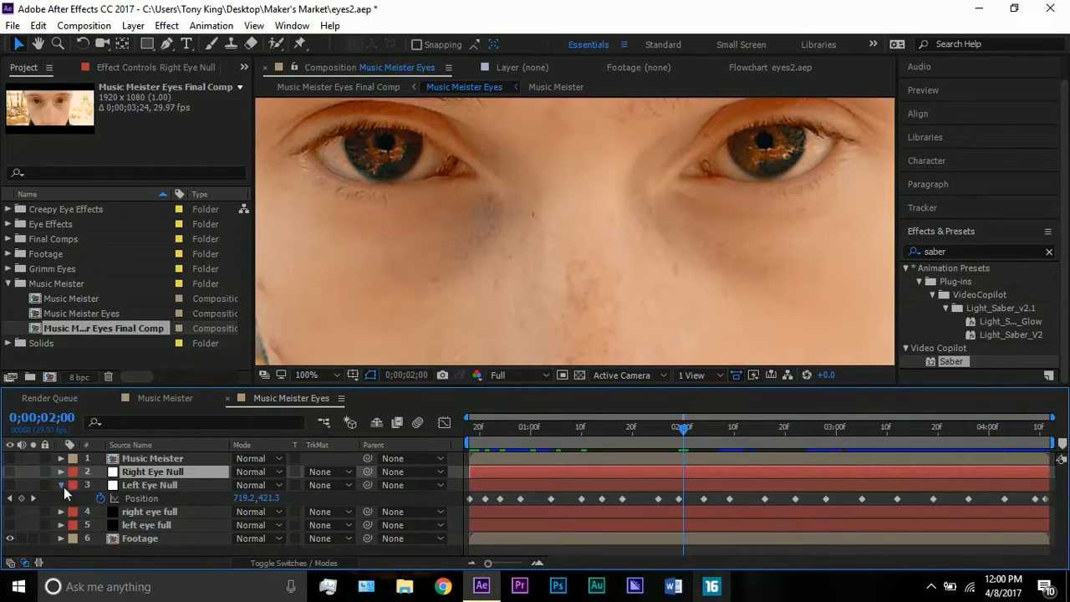
left_click(63, 487)
Open the nested Music Meister composition and move the current time to 0;00;01;11
left_click(146, 463)
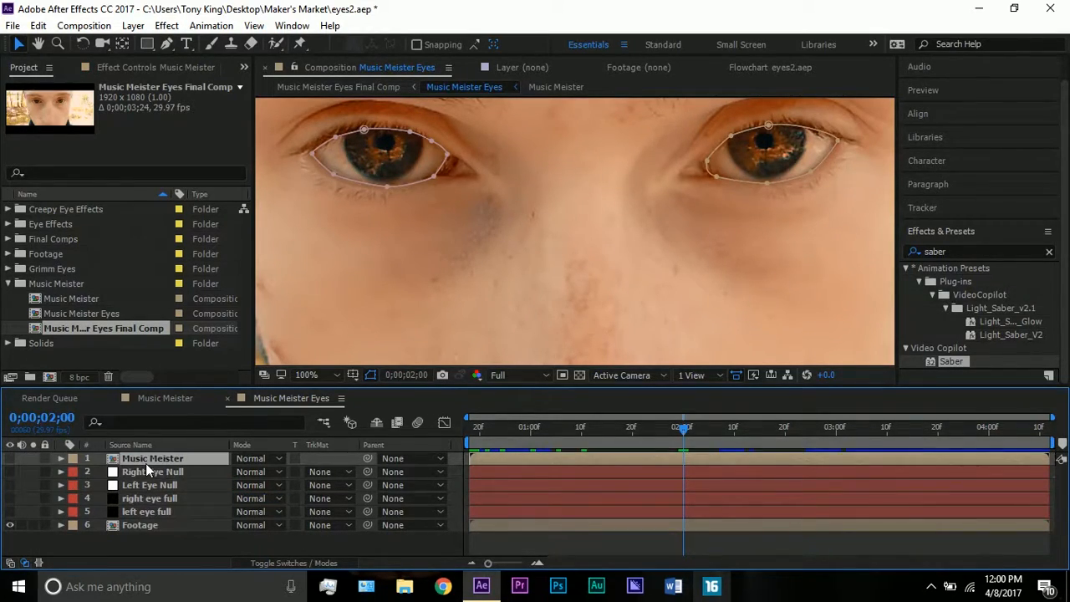
double_click(146, 463)
left_click(677, 432)
key("comma")
key("period")
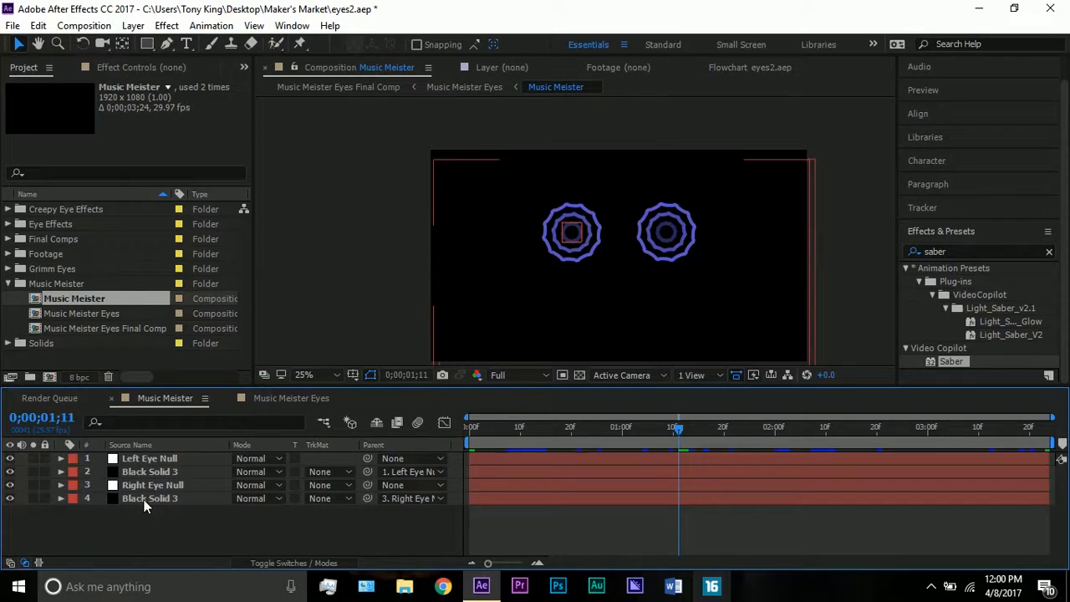
Inspect the Black Solid 3 layers and Right Eye Null, then the matching eye nulls in the Music Meister Eyes composition
left_click(144, 500)
left_click(148, 475)
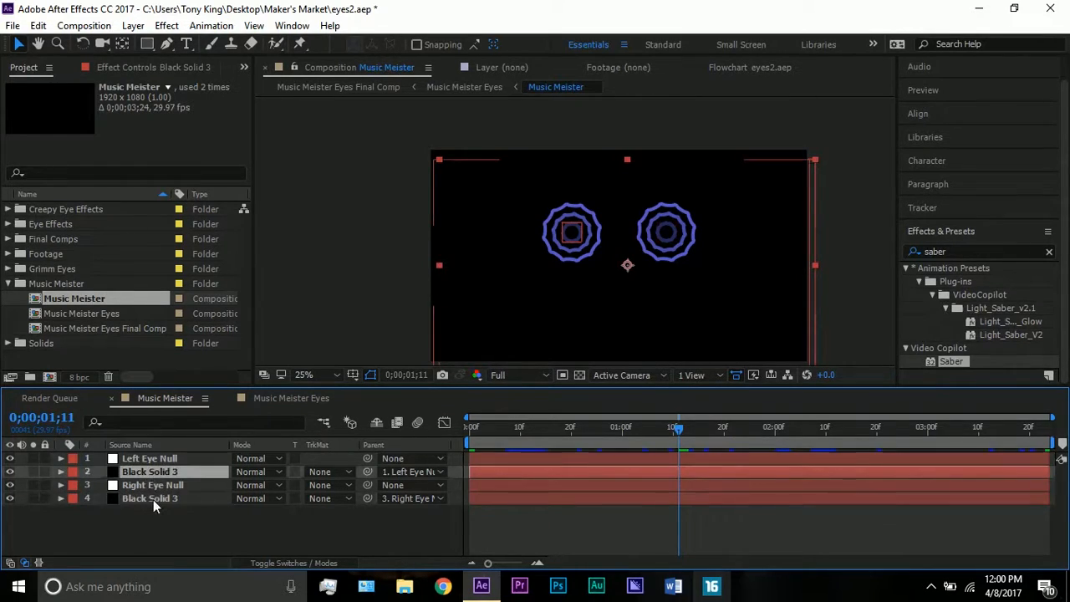
left_click(153, 499)
left_click(152, 489)
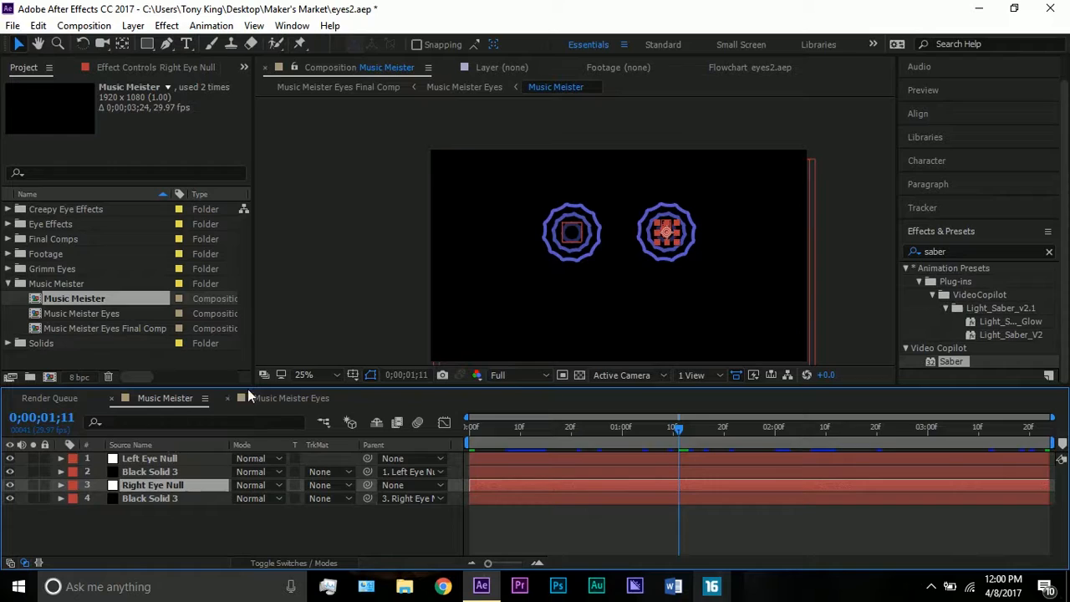
left_click(269, 398)
left_click(139, 475)
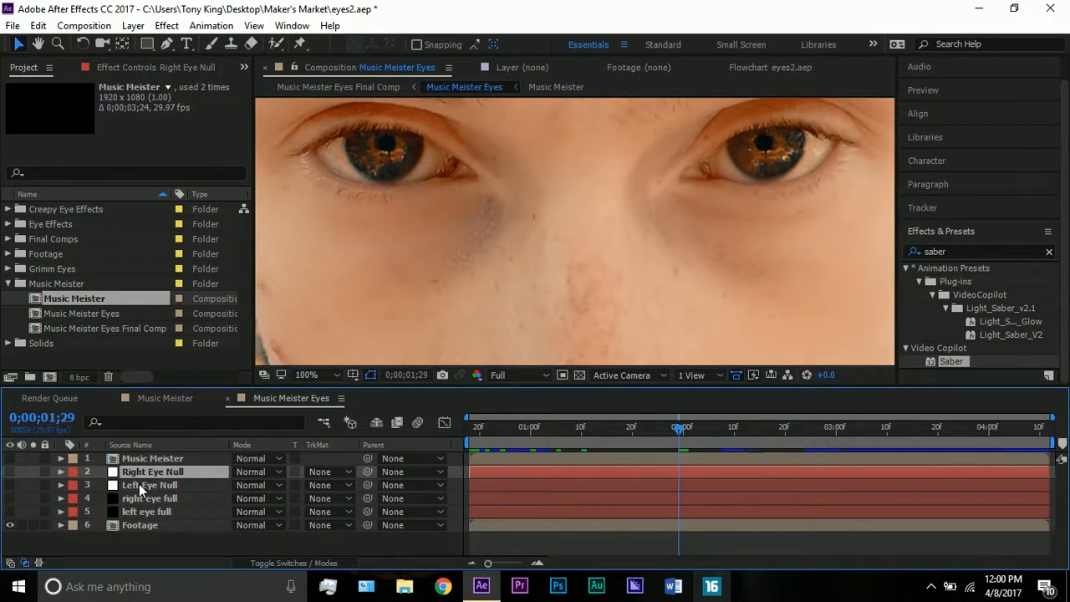
left_click(139, 483)
In the Music Meister composition, hide Left Eye Null and the Black Solid 3 layer parented to it
left_click(163, 401)
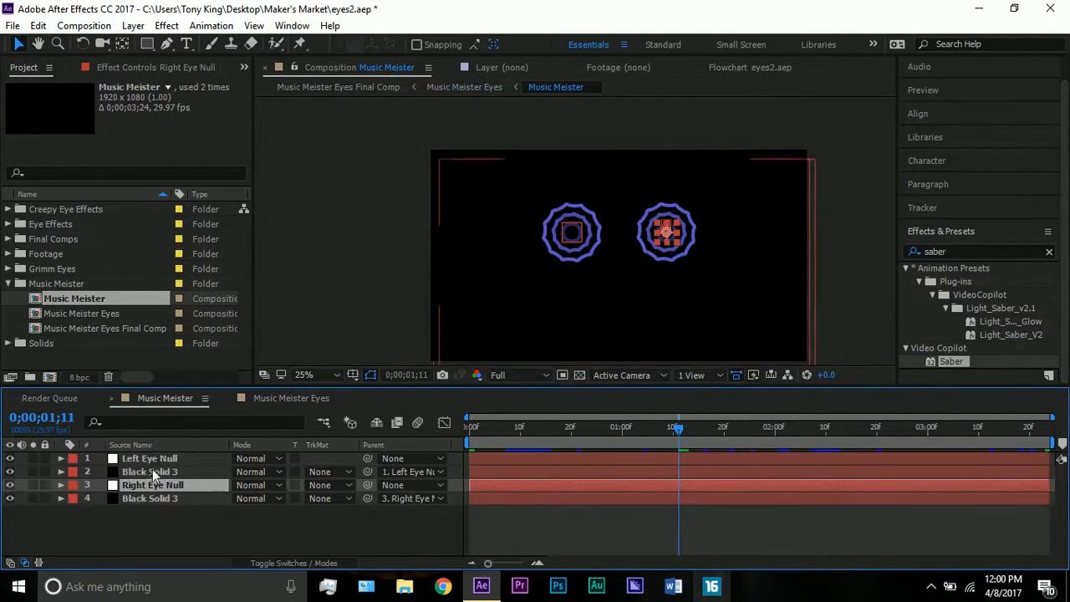
left_click(516, 209)
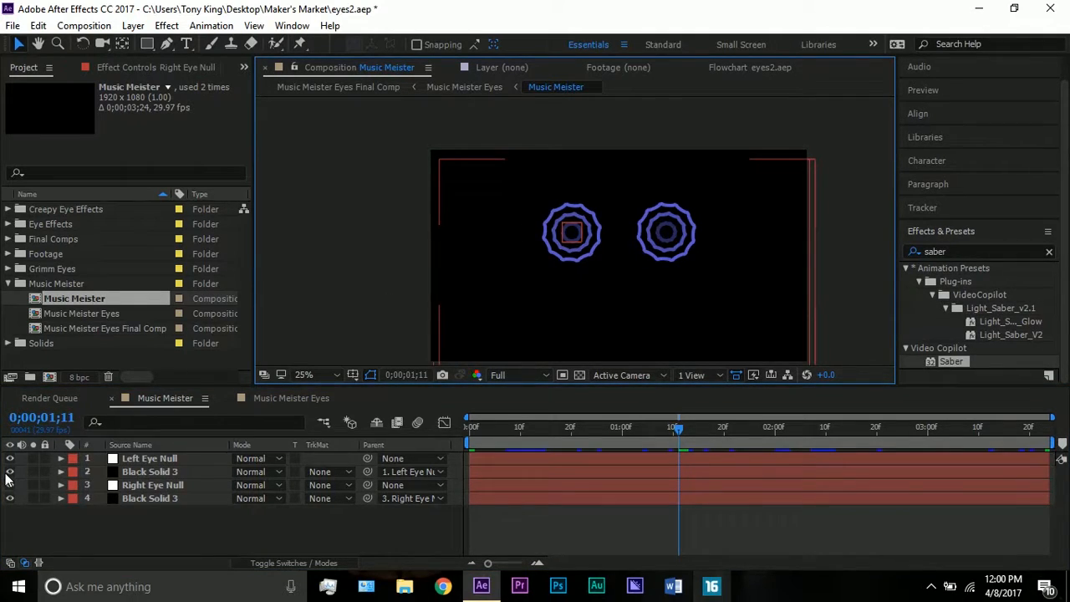
left_click_drag(8, 460, 10, 472)
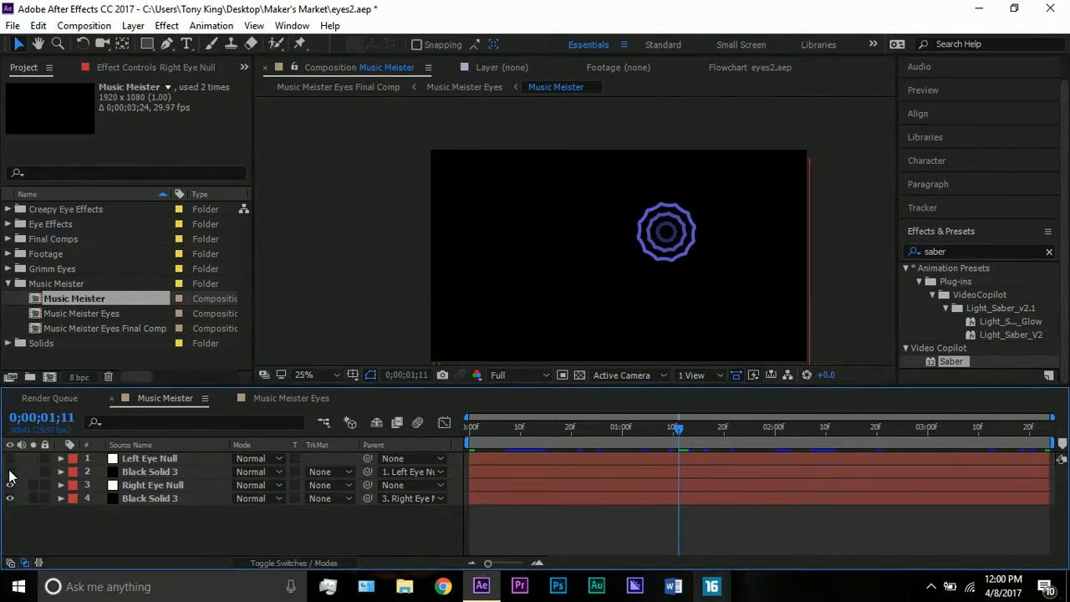
Inspect Right Eye Null and the Black Solid 3 layer parented to it at the first frame of the composition
left_click(168, 497)
left_click(209, 484)
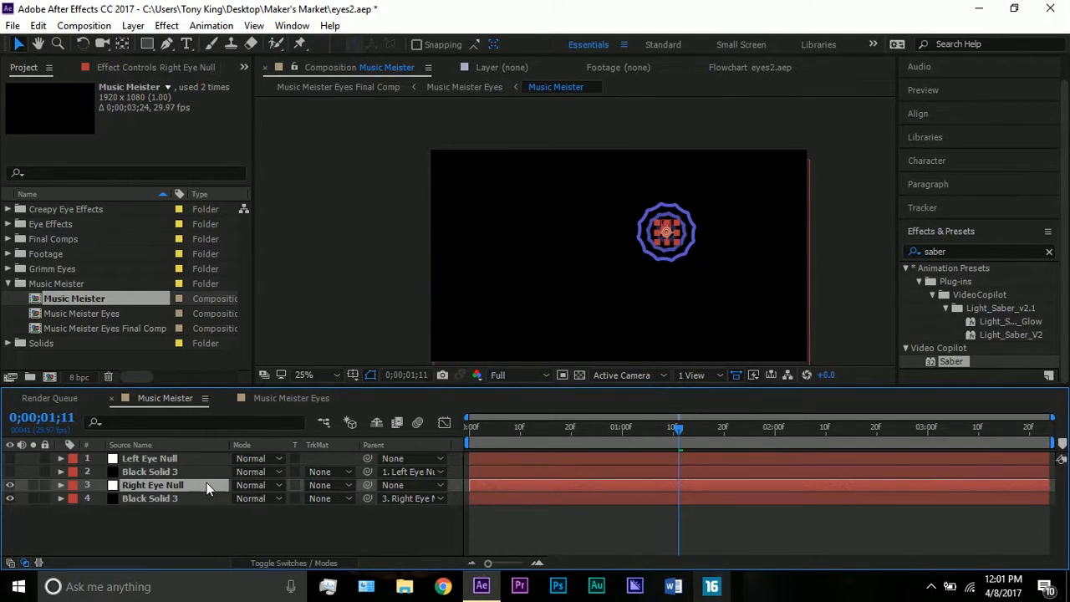
left_click(146, 498)
key("Home")
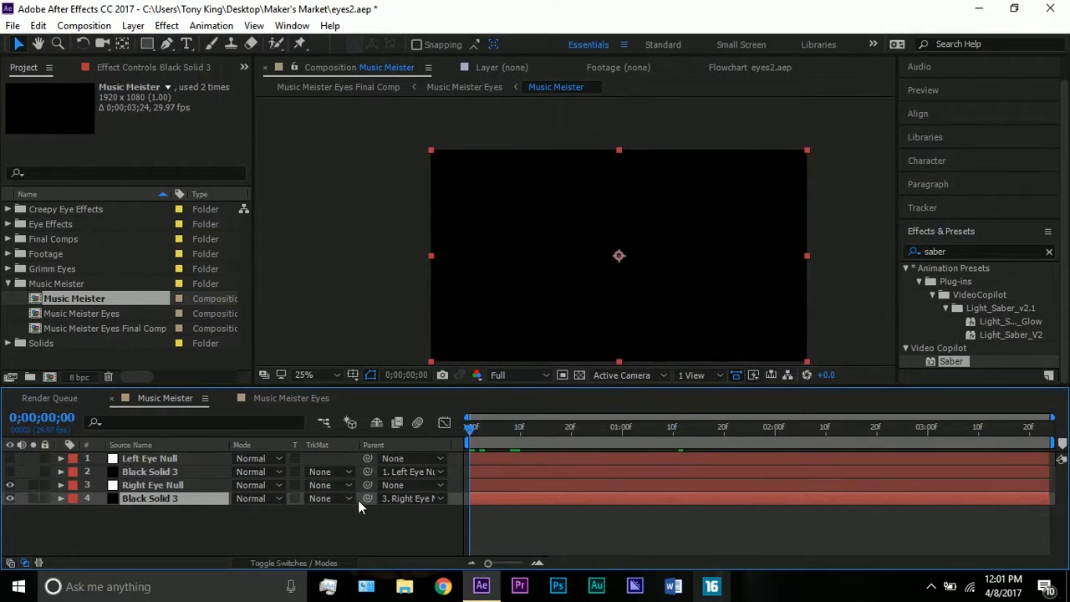
left_click_drag(341, 505, 172, 485)
left_click(171, 485)
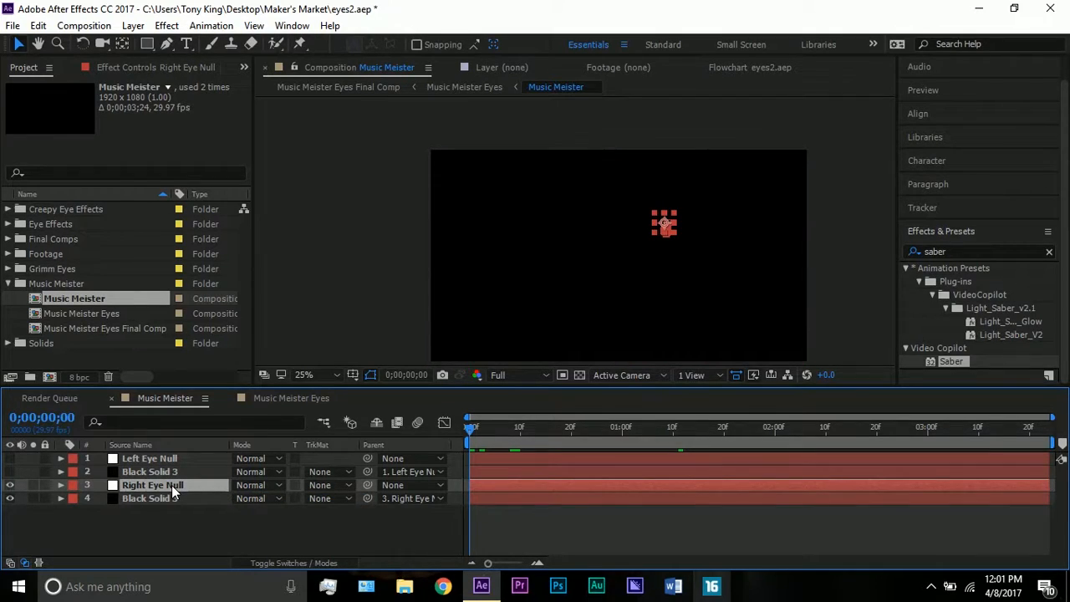
left_click(172, 499)
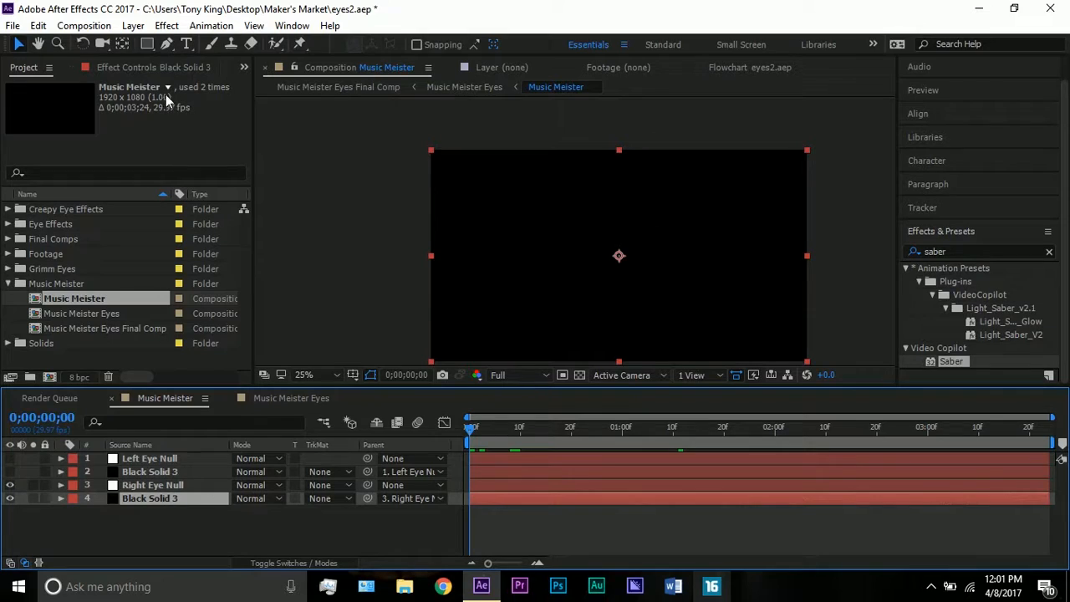
Show the effect controls of the Black Solid 3 under Right Eye Null and search the effects for "radio w" to locate Radio Waves
left_click(140, 66)
left_click(986, 259)
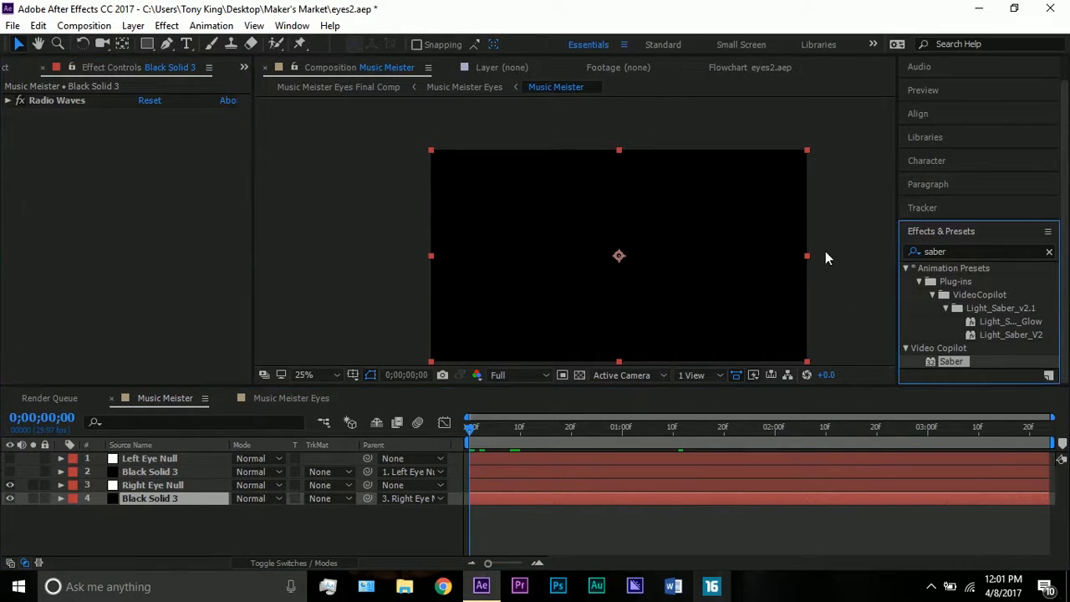
left_click(963, 252)
type("radio")
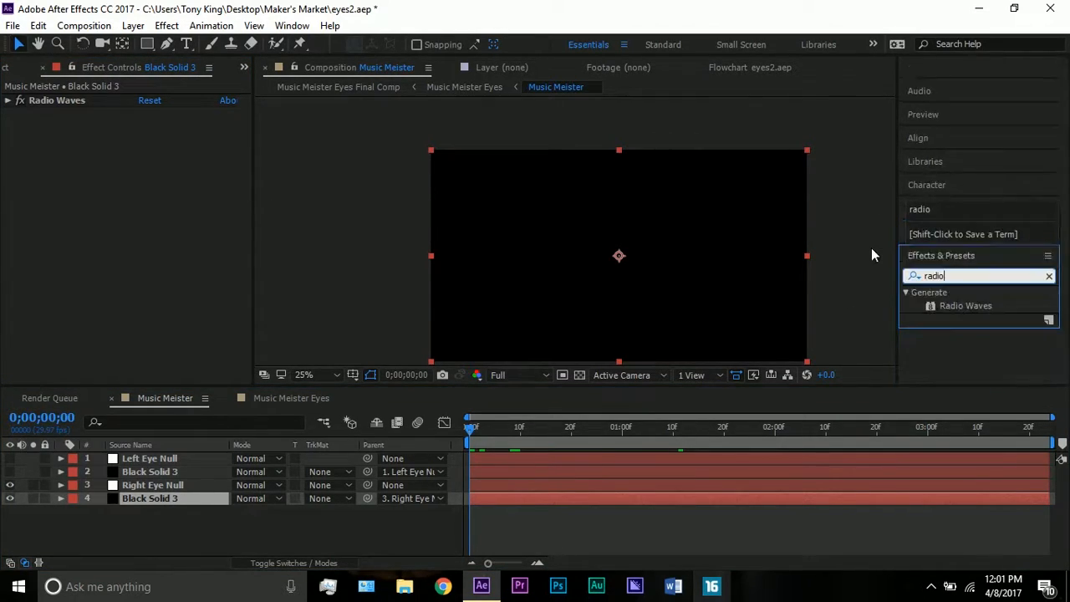
type("av")
key("BackSpace")
key("BackSpace")
key("BackSpace")
type("w")
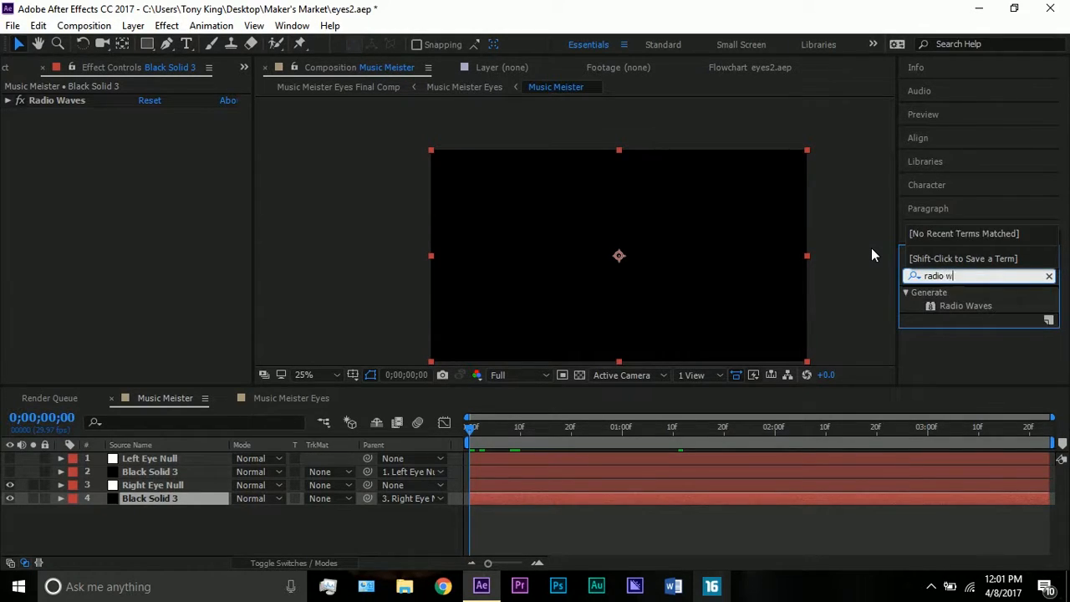
left_click(959, 305)
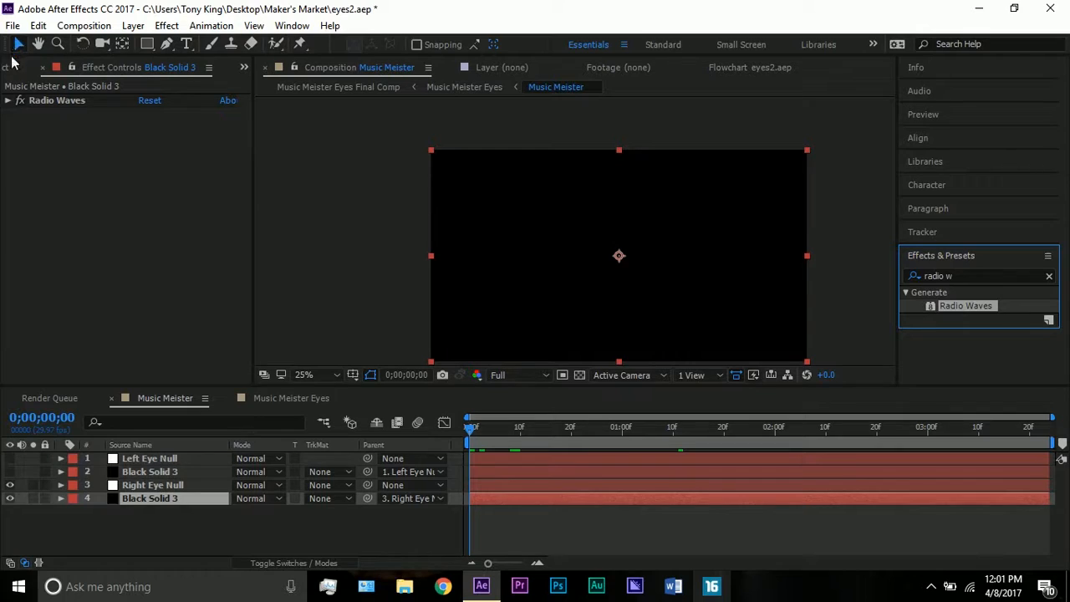
Expand the Radio Waves settings on that Black Solid 3 and compare the effect's producer point with the position of Right Eye Null
left_click(8, 100)
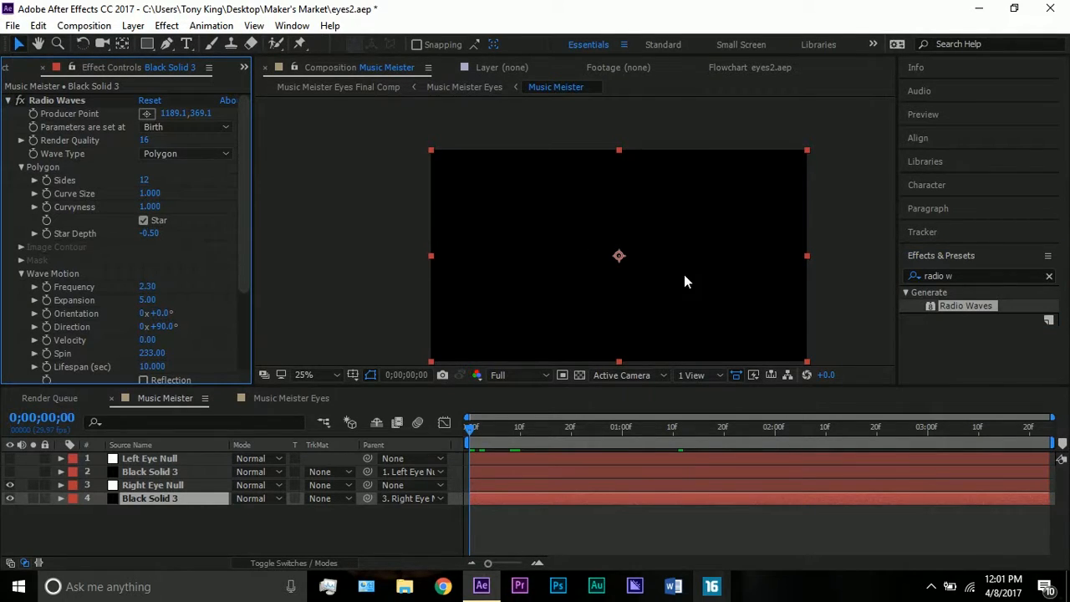
left_click(85, 100)
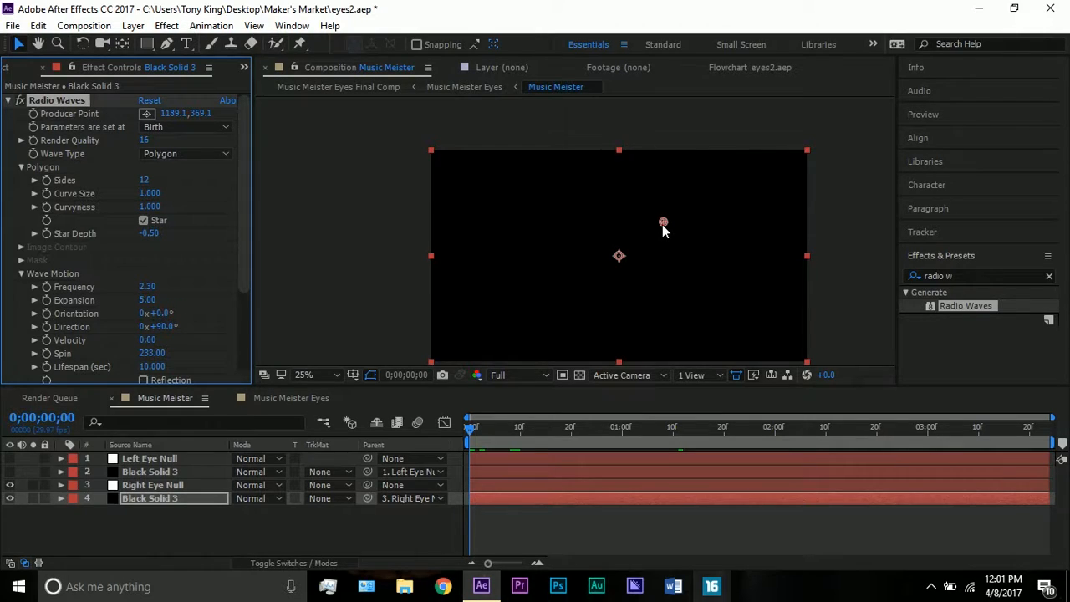
key("period")
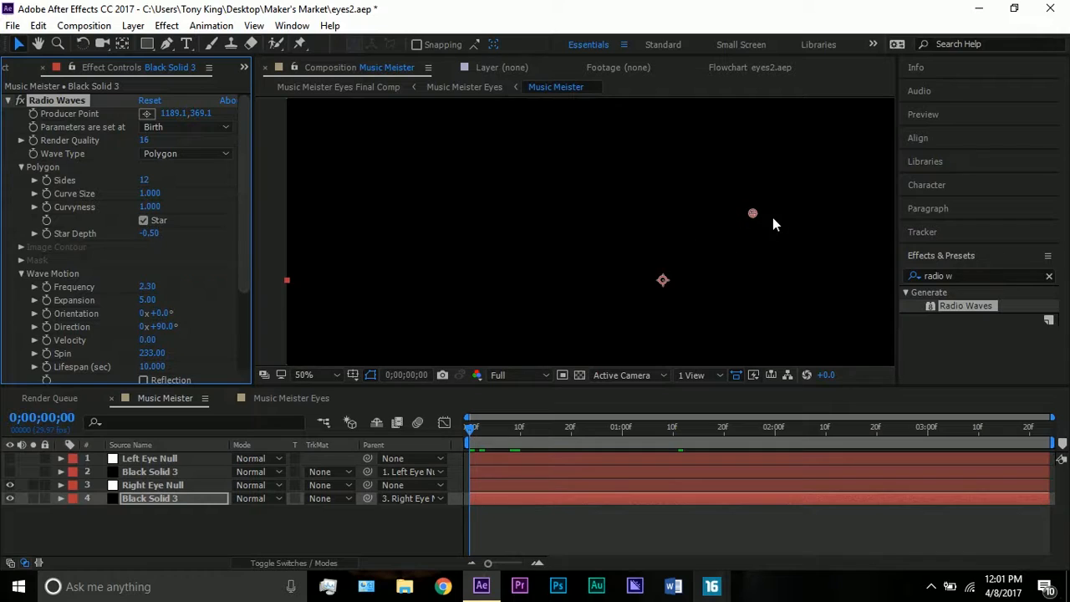
left_click(490, 486)
left_click(491, 497)
left_click(492, 489)
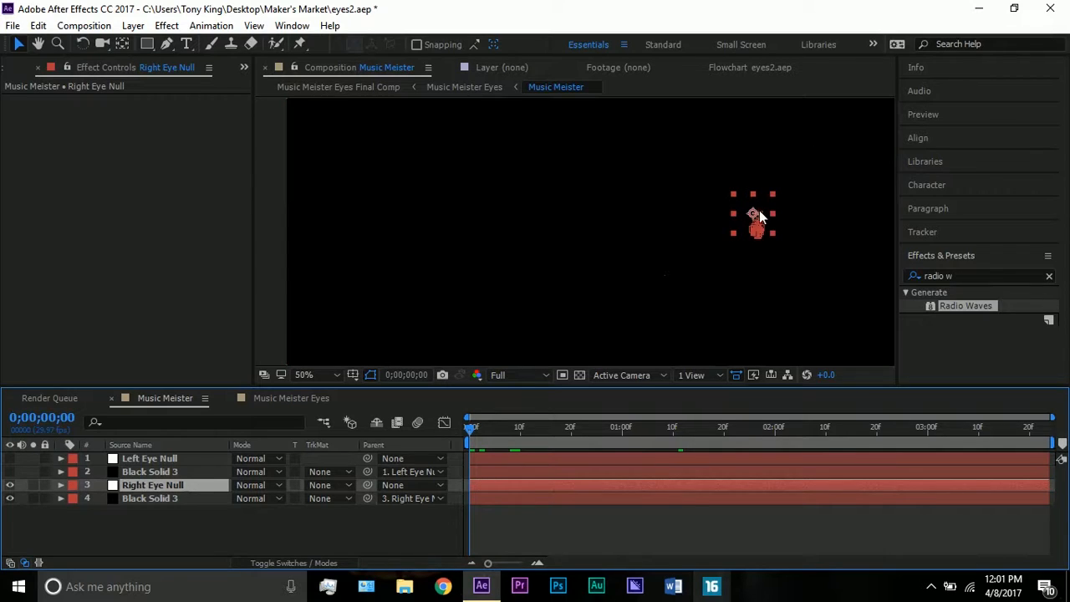
left_click(157, 496)
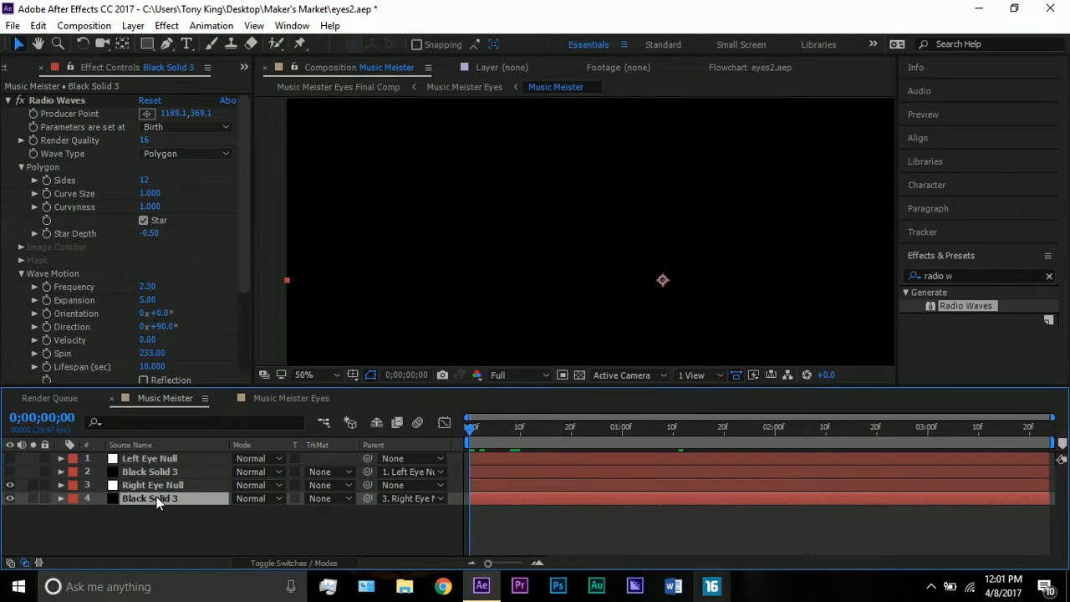
left_click(56, 101)
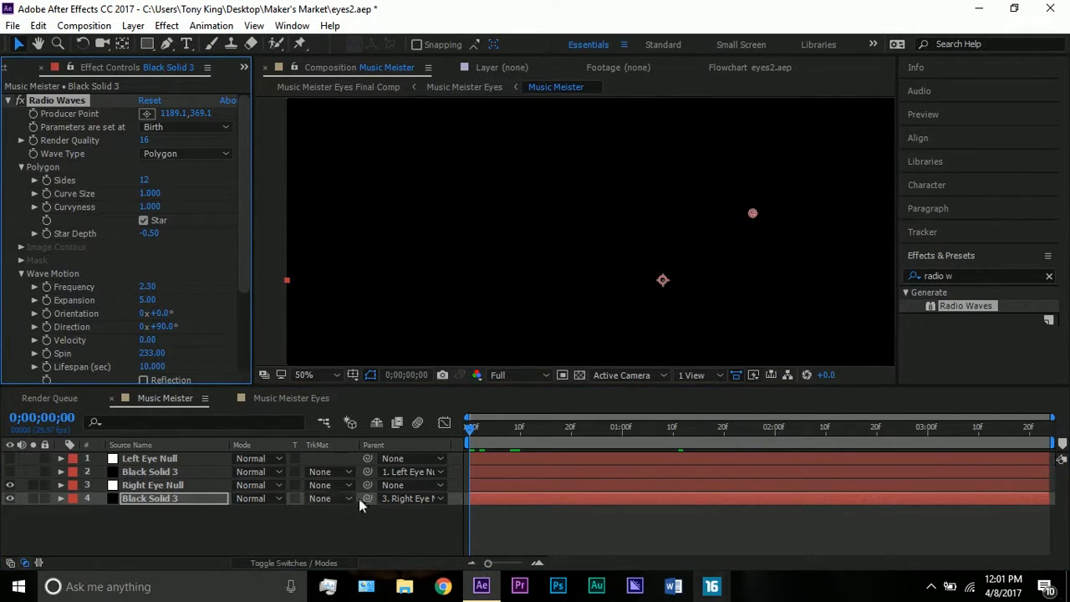
Move the current time to 0;00;01;11 and compare the Radio Waves rings with the Star option off and on
left_click_drag(485, 441, 678, 430)
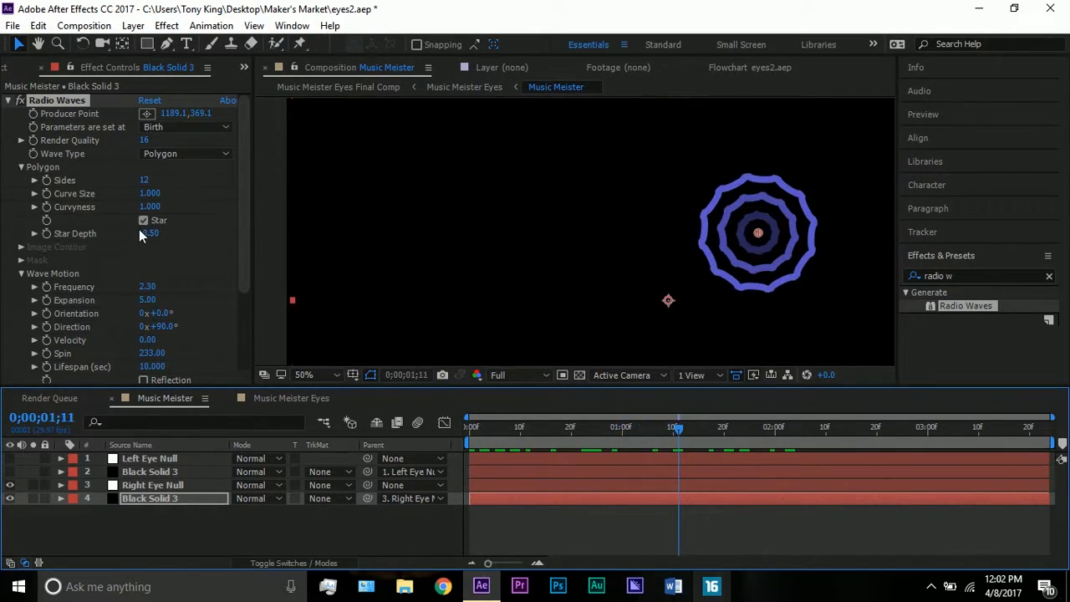
left_click(70, 99)
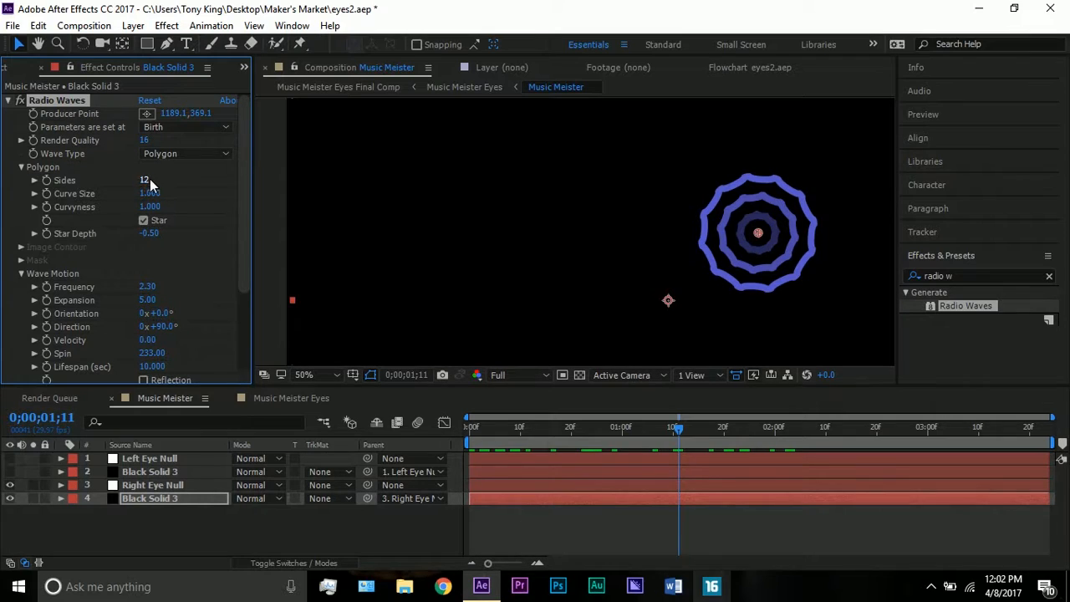
left_click(143, 221)
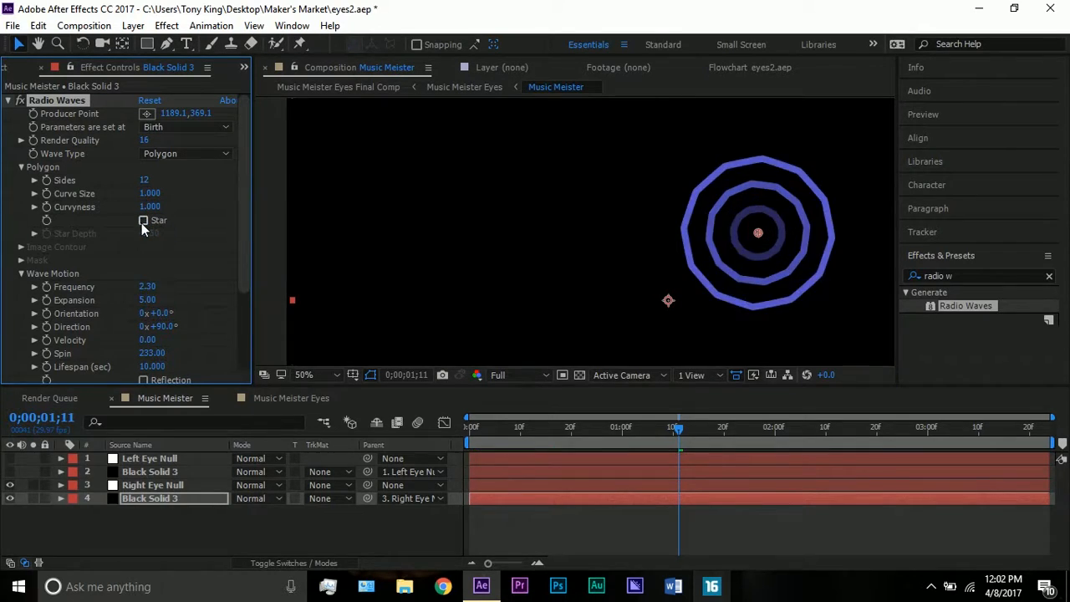
left_click(142, 221)
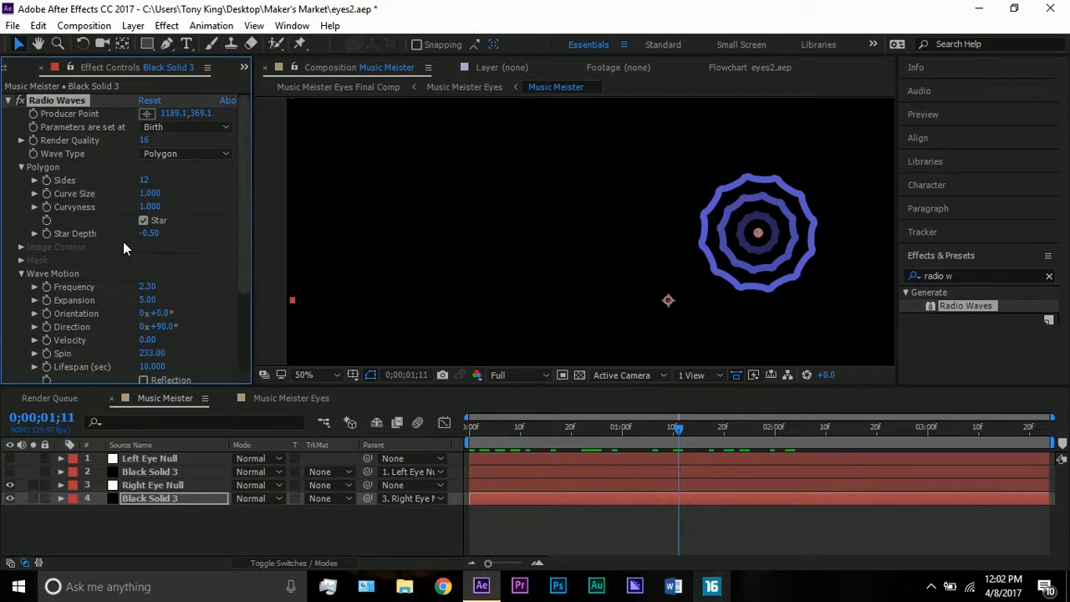
Review the Wave Motion and Stroke settings of Radio Waves, including the stroke colour, without changing them
scroll(123, 248, "down", 1)
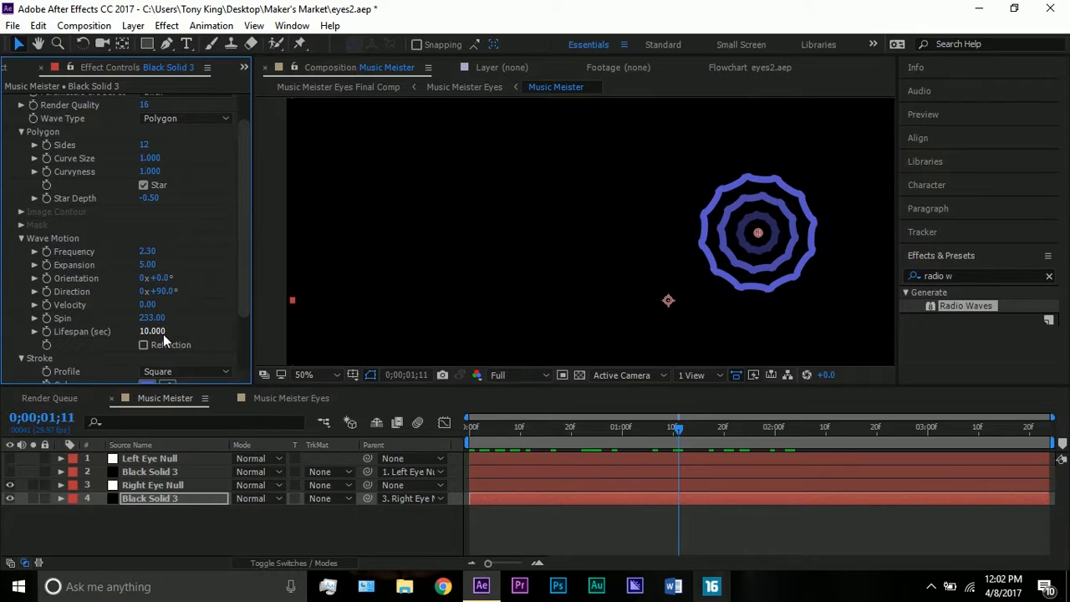
scroll(164, 334, "down", 2)
scroll(155, 315, "down", 1)
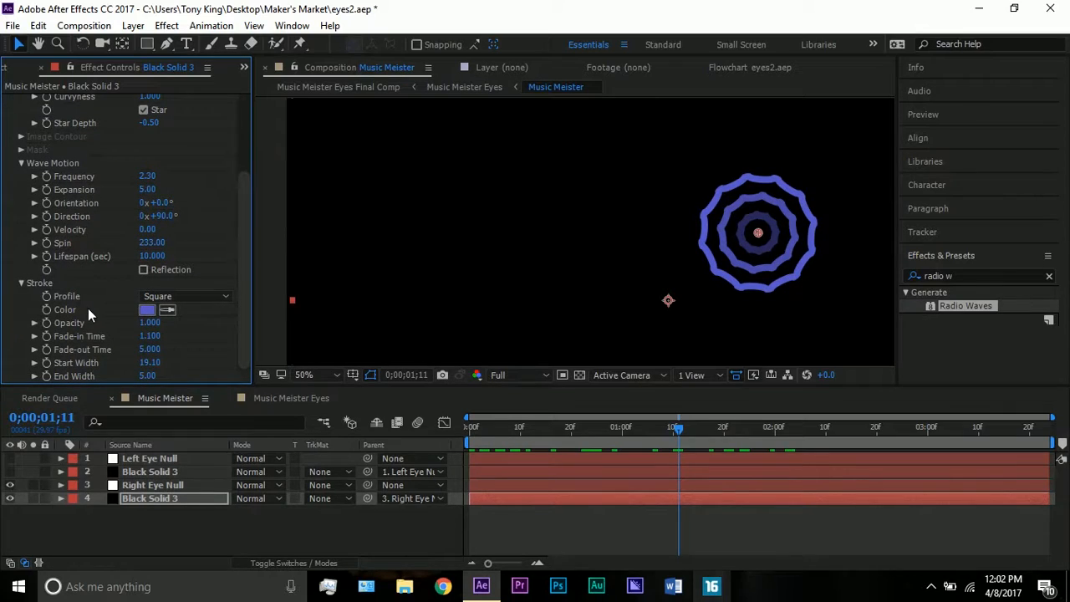
left_click(146, 311)
mouse_move(285, 161)
left_mouse_down()
mouse_move(312, 142)
mouse_move(163, 212)
mouse_move(190, 199)
left_mouse_up()
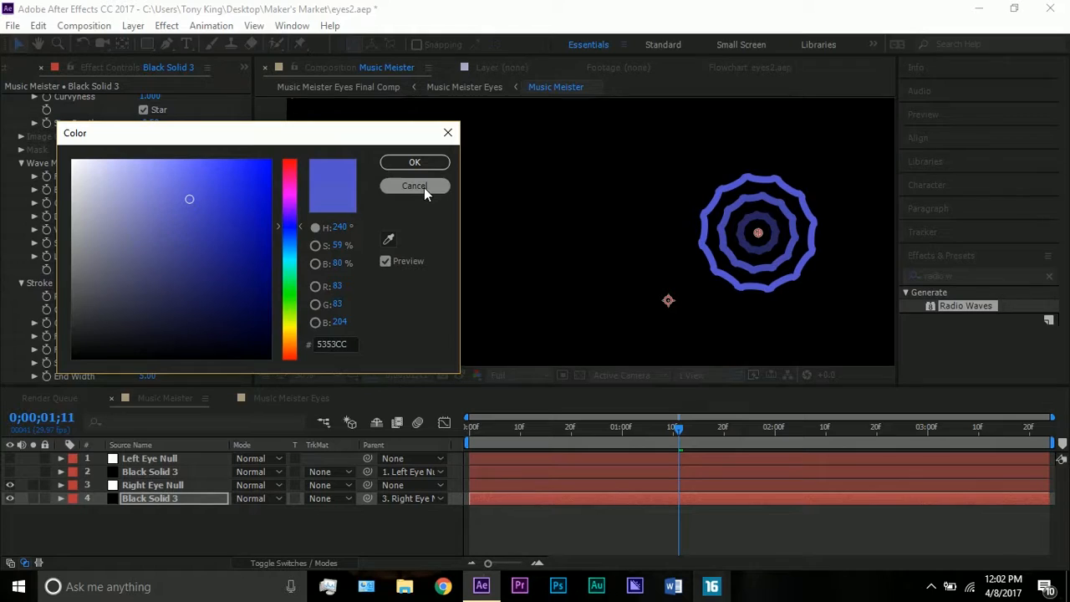
left_click(424, 187)
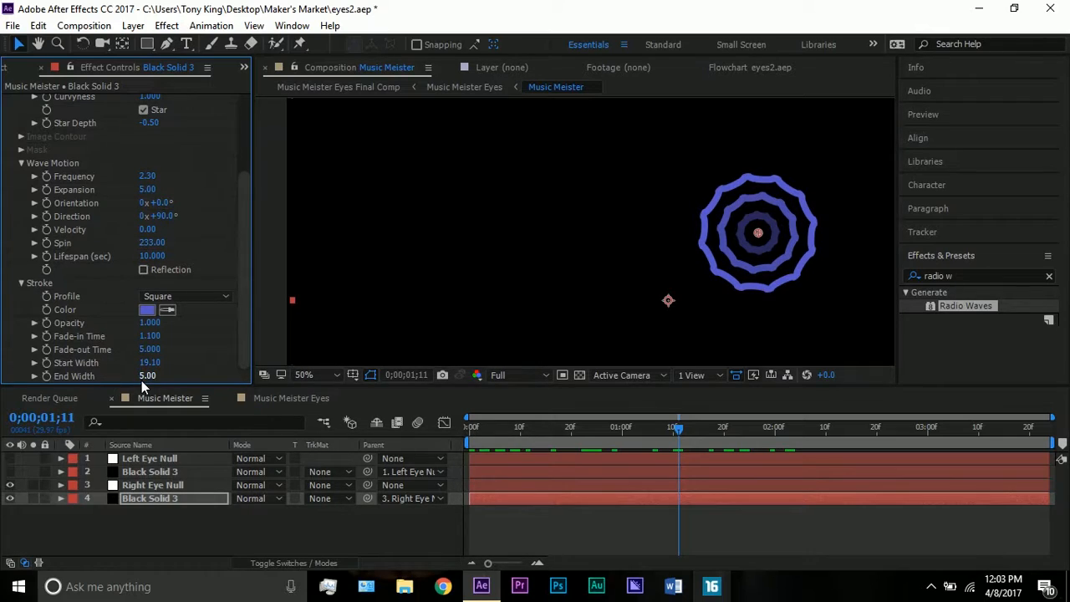
scroll(75, 269, "up", 3)
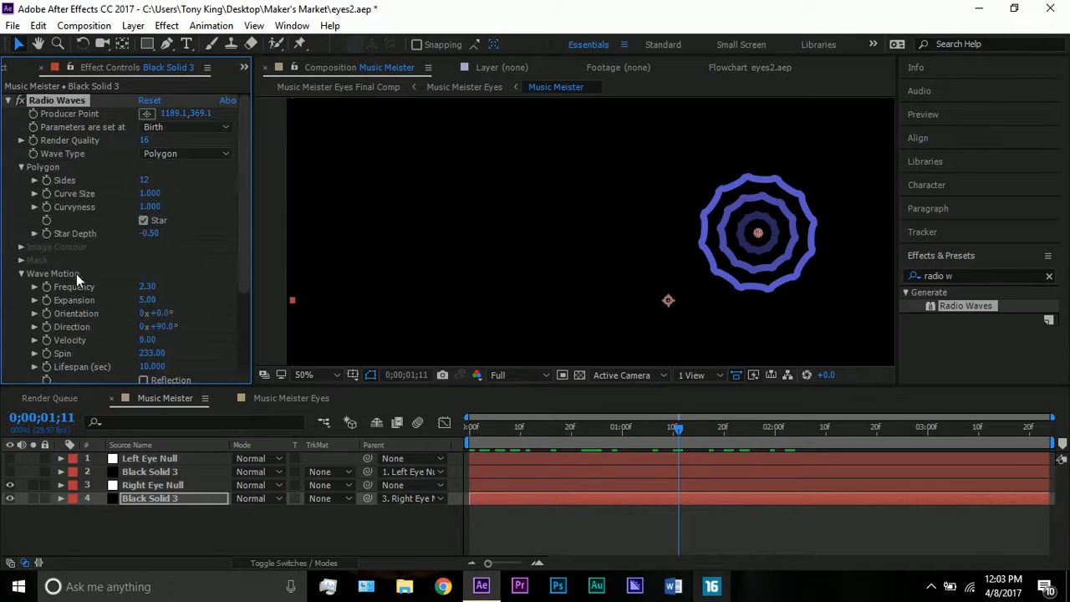
Make Left Eye Null and the Black Solid 3 layer parented to it visible again
left_click(150, 460)
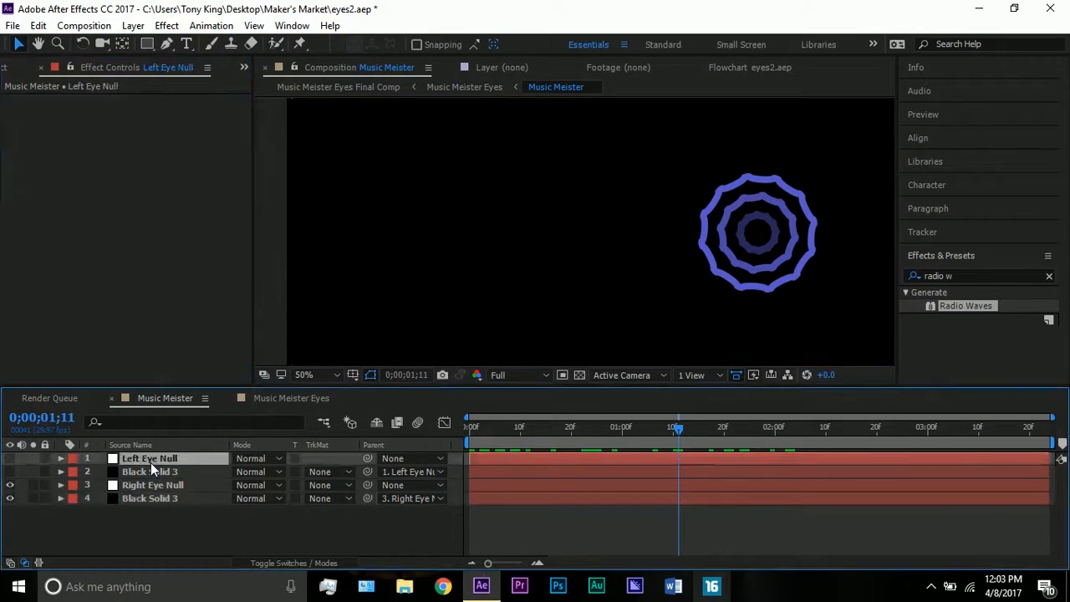
scroll(465, 248, "down", 2)
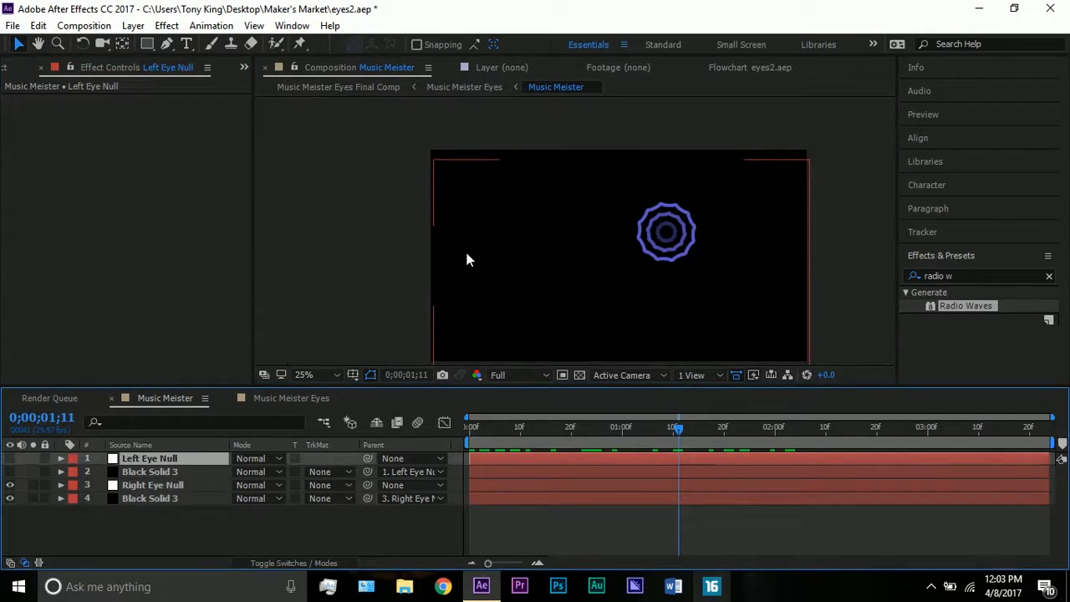
left_click(9, 458)
scroll(571, 235, "up", 4)
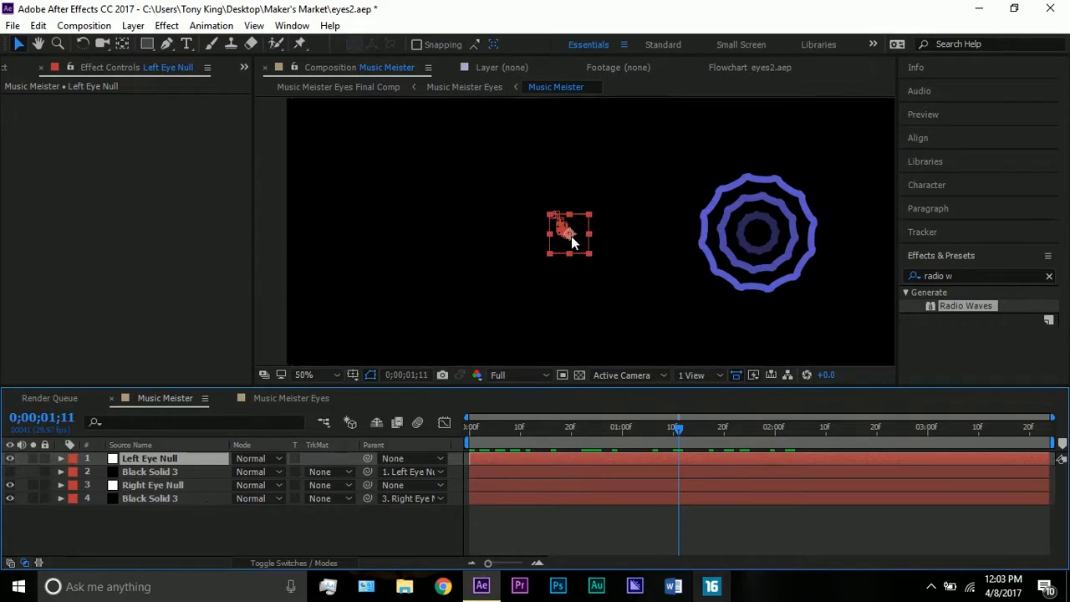
left_click(150, 473)
left_click(9, 472)
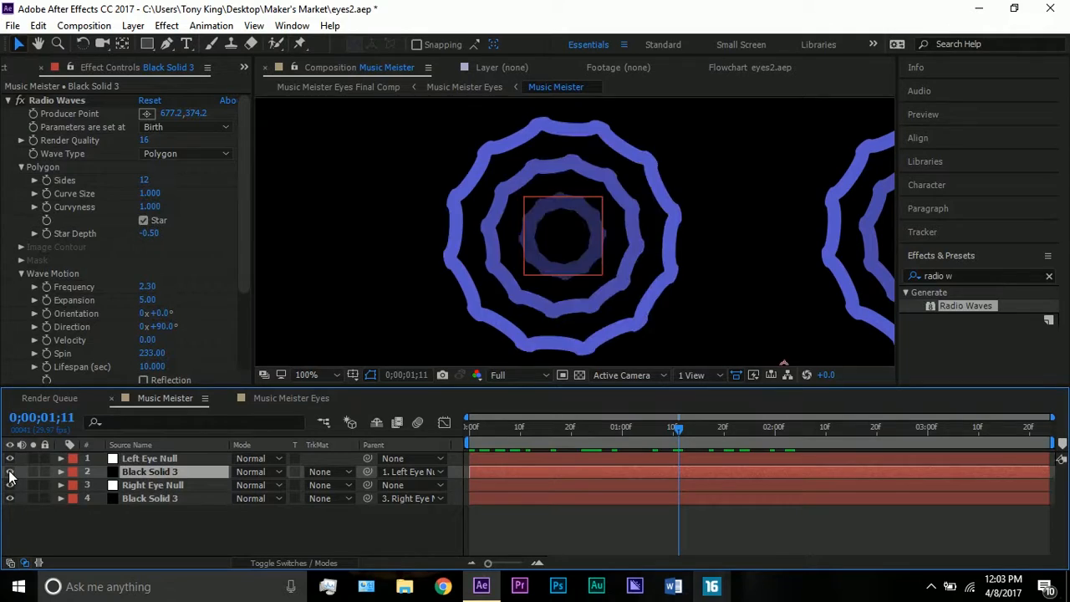
Compare the Radio Waves settings of both Black Solid 3 layers and check the left eye's producer point against Left Eye Null
left_click(138, 500)
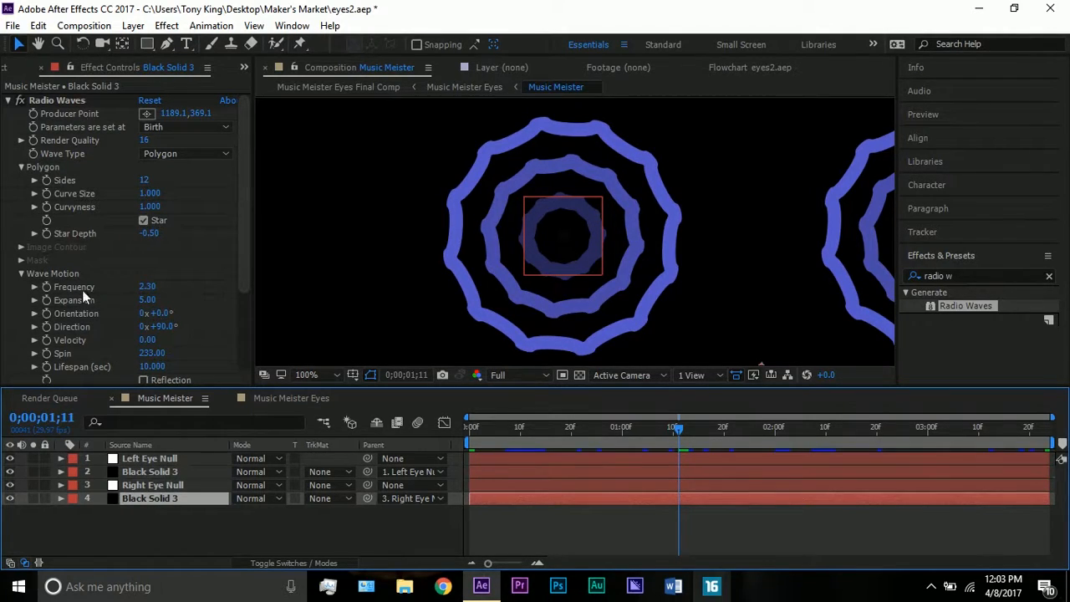
left_click(145, 470)
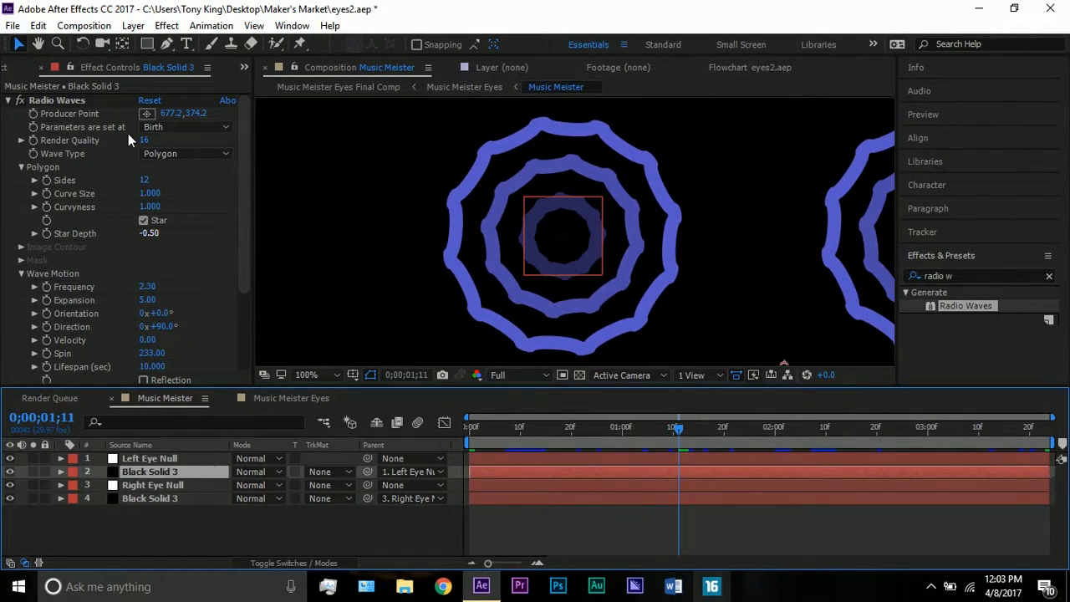
left_click(76, 108)
left_click(84, 100)
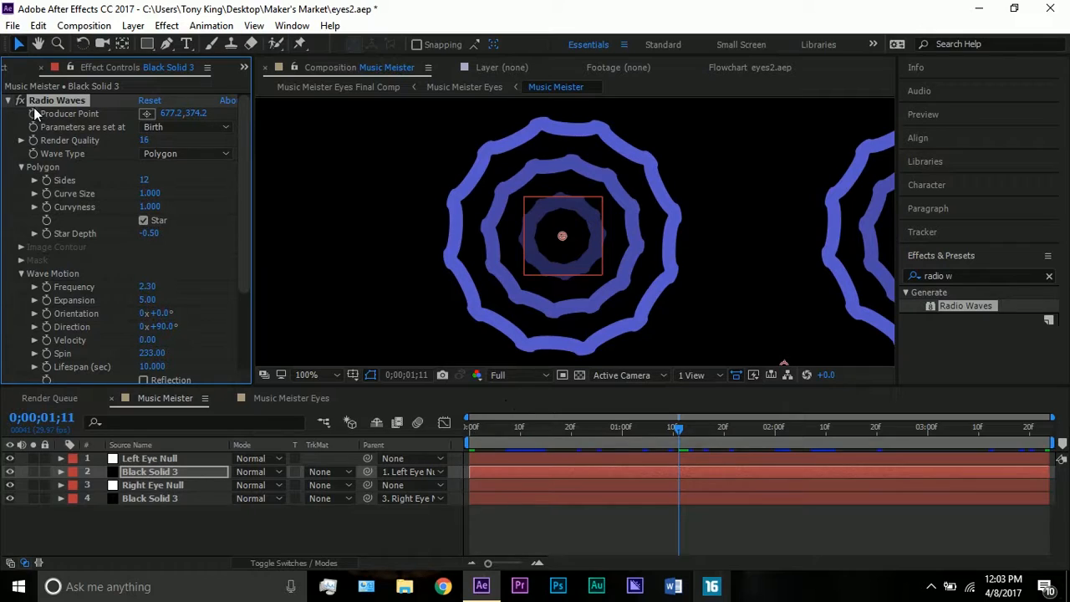
left_click(169, 460)
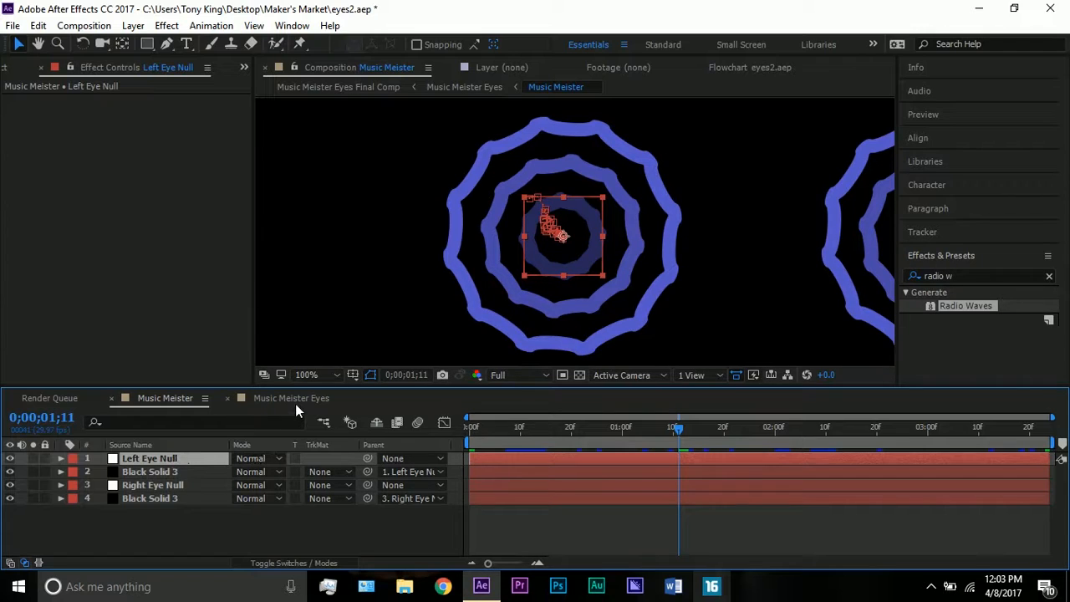
Open the Music Meister Eyes composition and check the Music Meister layer's eye masks against the footage around 0;00;02;01
left_click(295, 401)
left_click(129, 461)
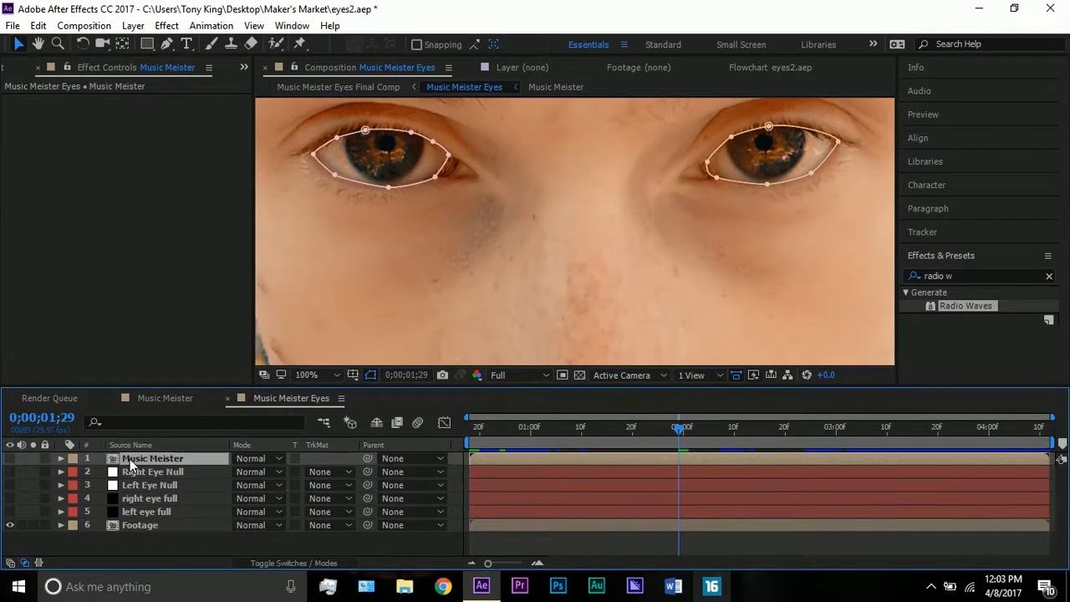
key("comma")
key("comma")
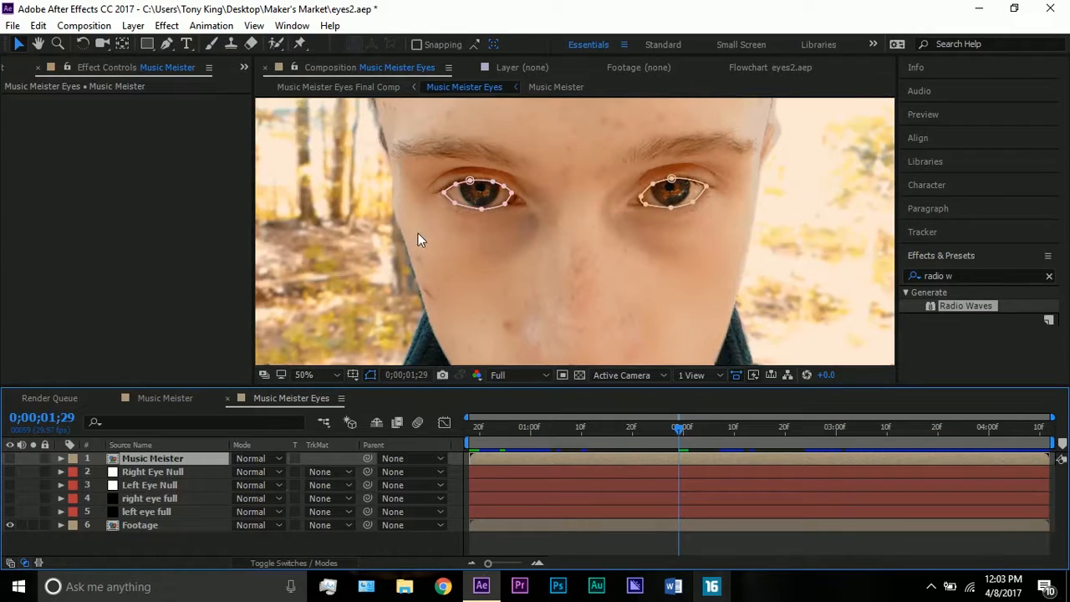
left_click_drag(515, 426, 693, 427)
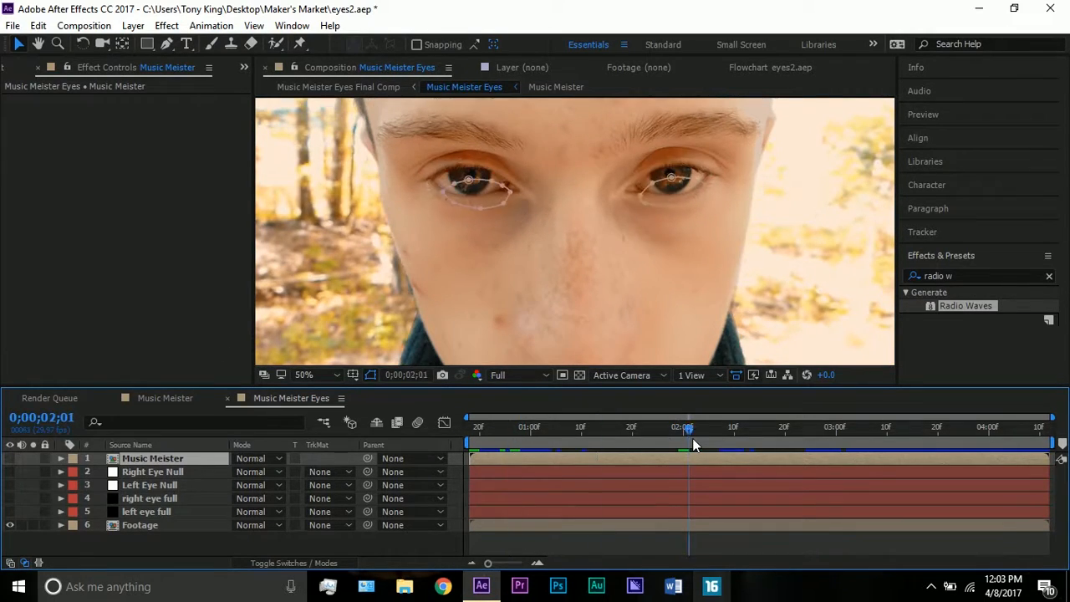
Move the current time to 0;00;00;18 and reveal the mask paths of the left eye full and right eye full layers
left_click(174, 511)
left_click(474, 428)
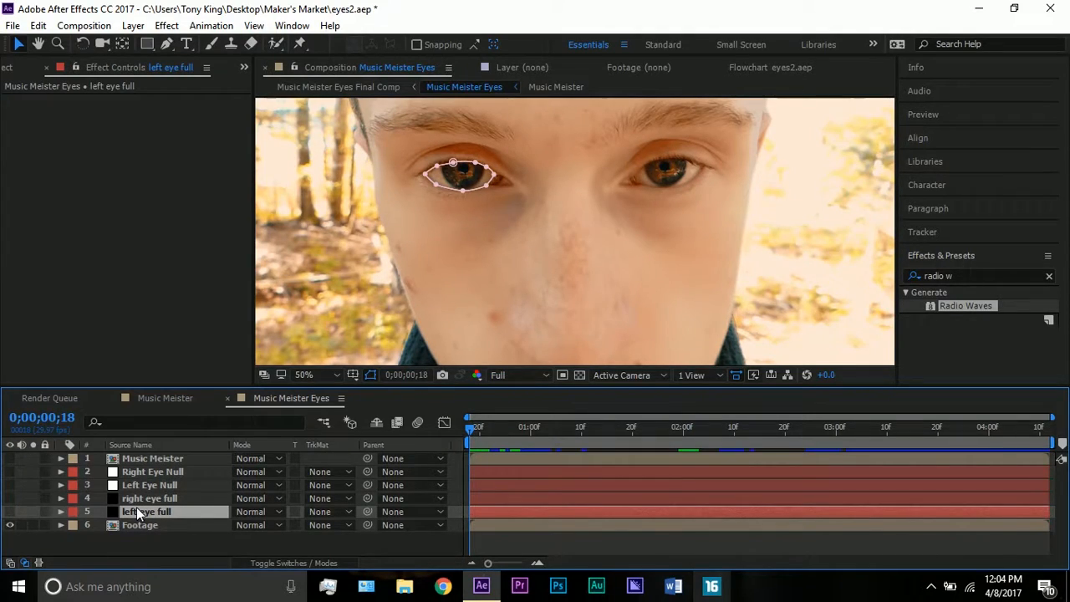
key("m")
left_click(145, 500)
key("m")
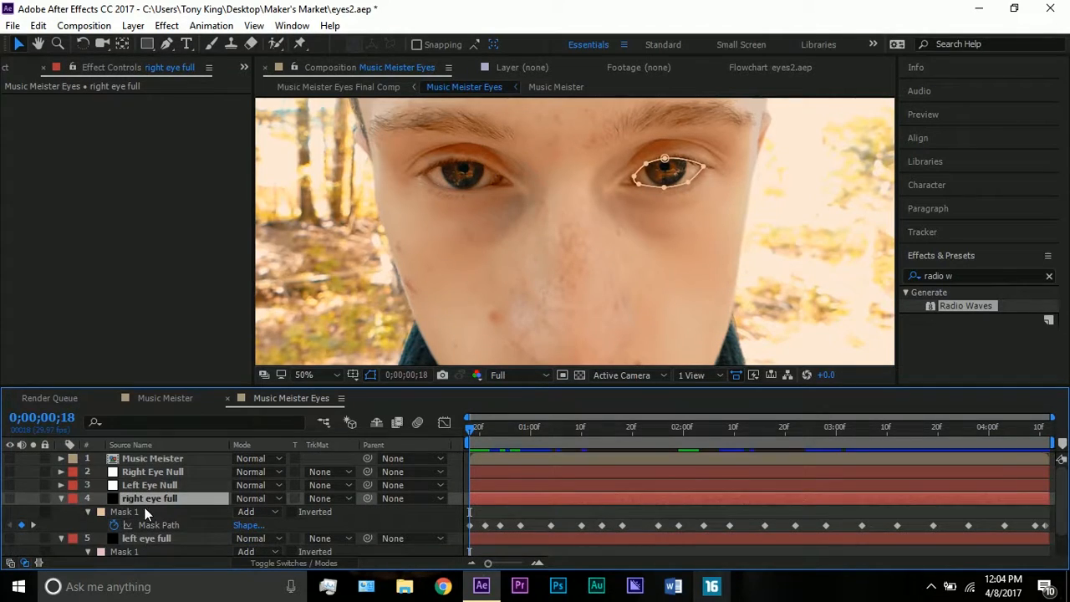
Compare Mask 1 of the left eye full layer with the masks on the Music Meister layer around both eyes
scroll(143, 512, "down", 2)
left_click(135, 520)
scroll(132, 468, "up", 2)
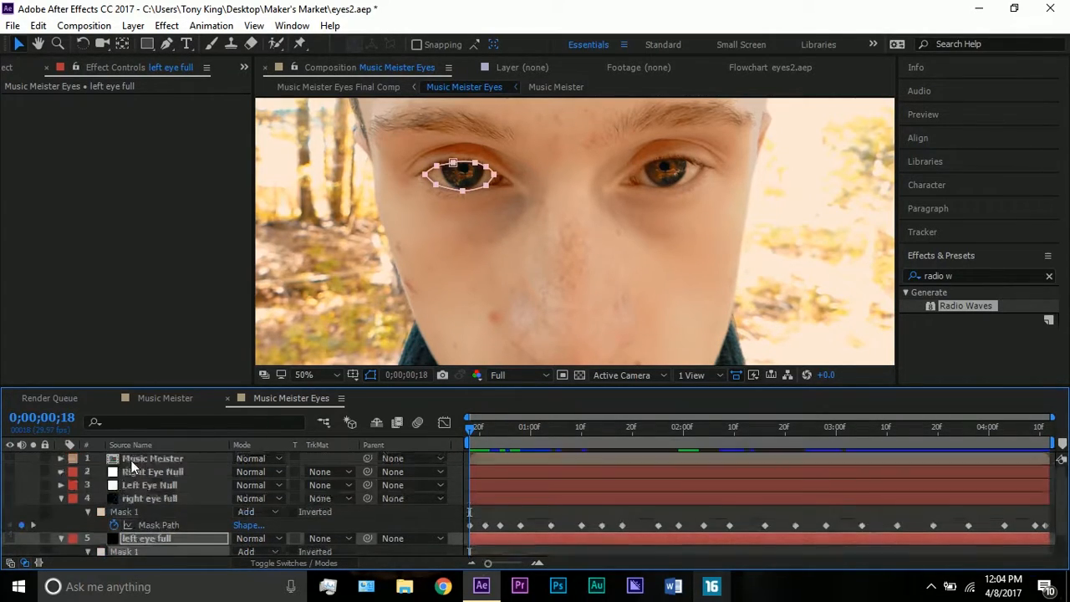
left_click(149, 456)
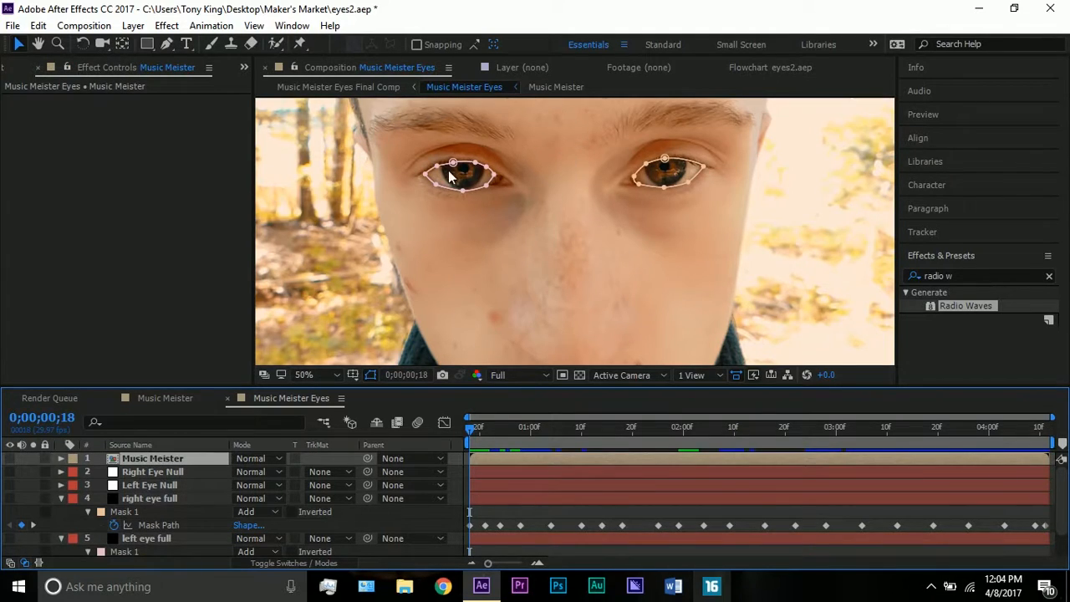
key("period")
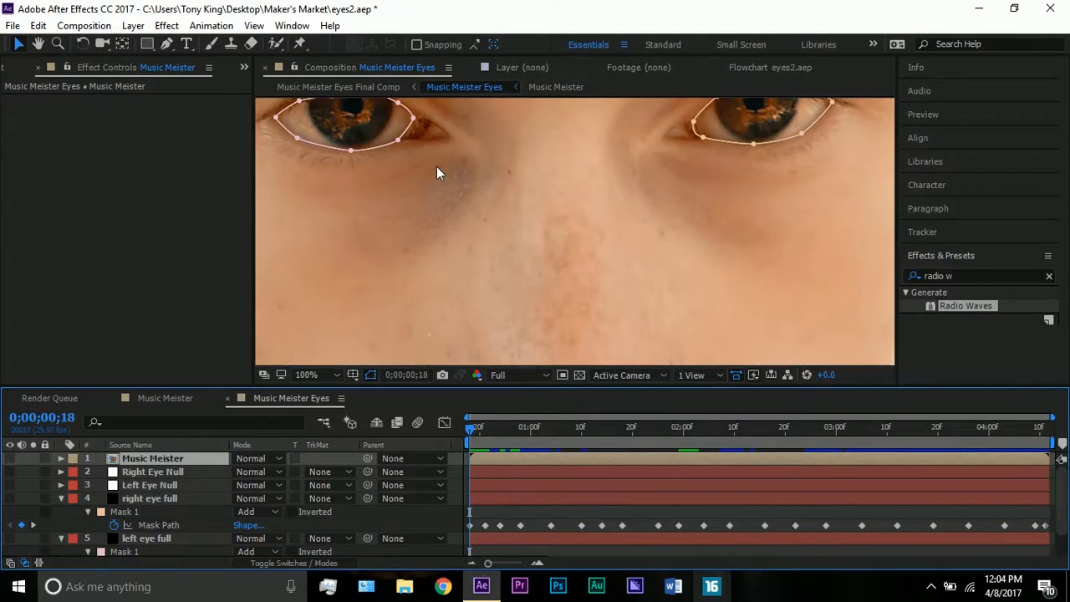
key("comma")
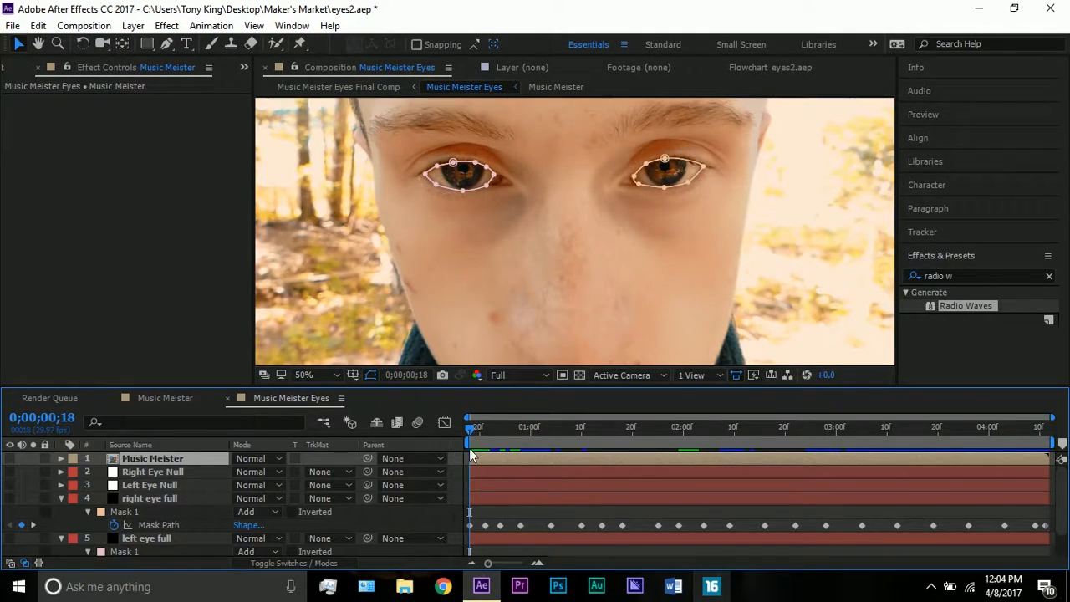
Make the Music Meister layer visible and inspect the masked rings over the eyes at 0;00;02;03 and 0;00;02;11
left_click(9, 458)
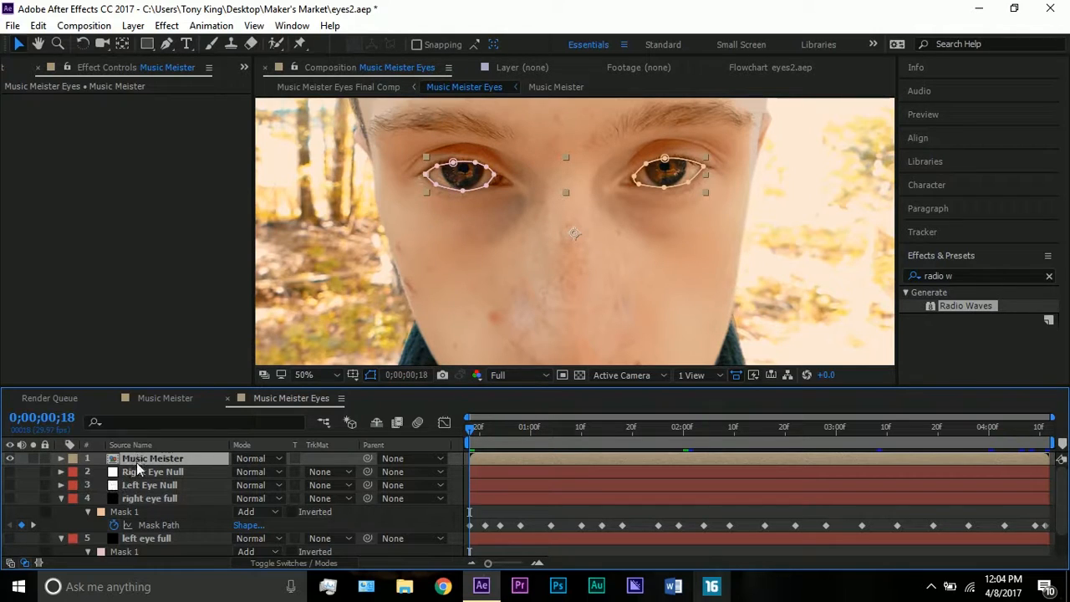
left_click_drag(566, 435, 699, 438)
key("period")
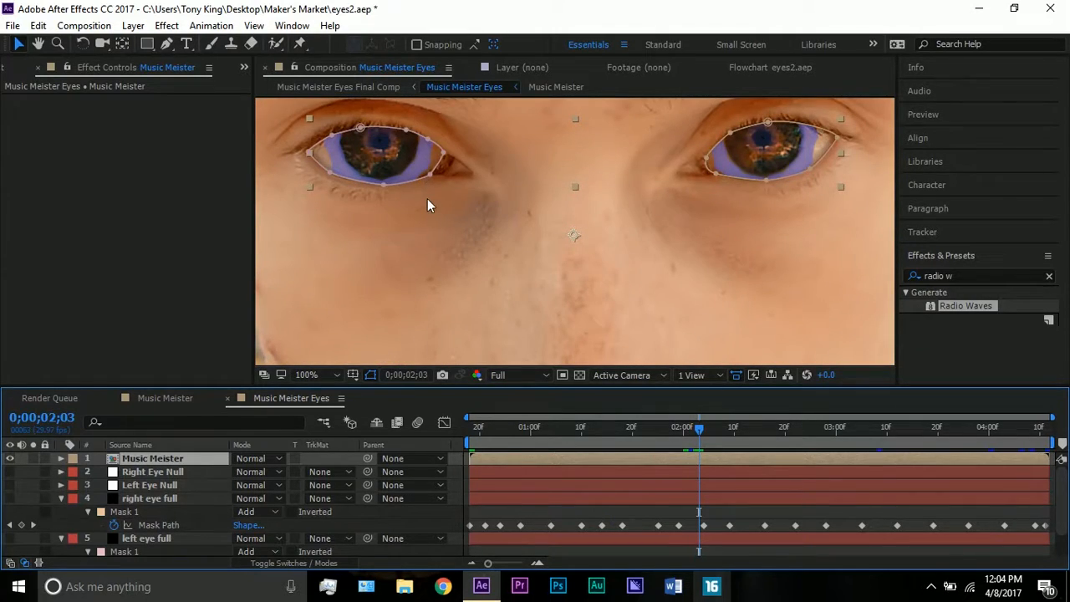
key("F2")
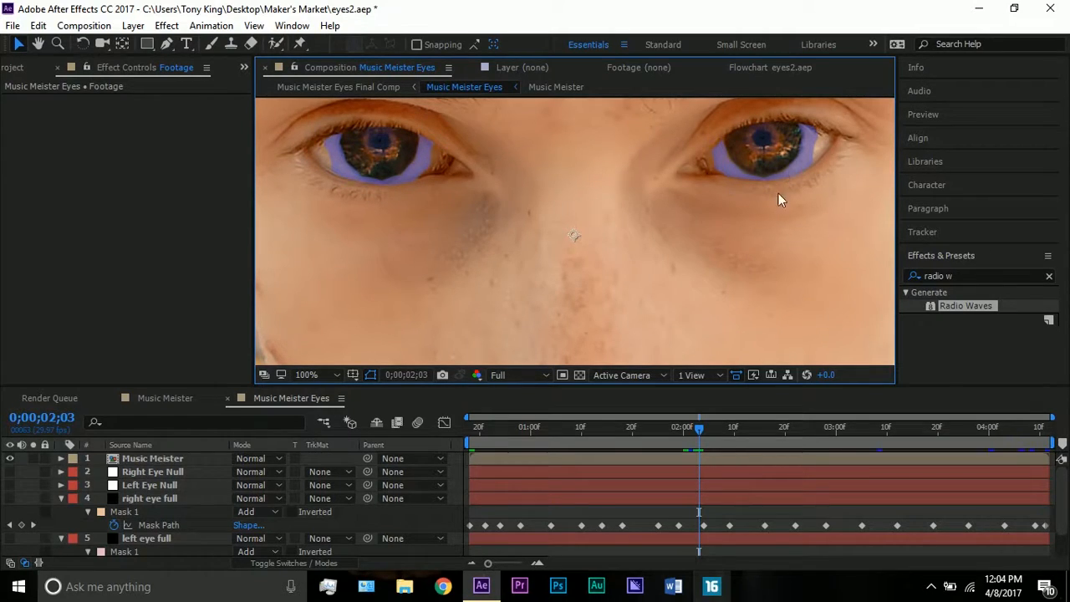
left_click_drag(728, 427, 740, 428)
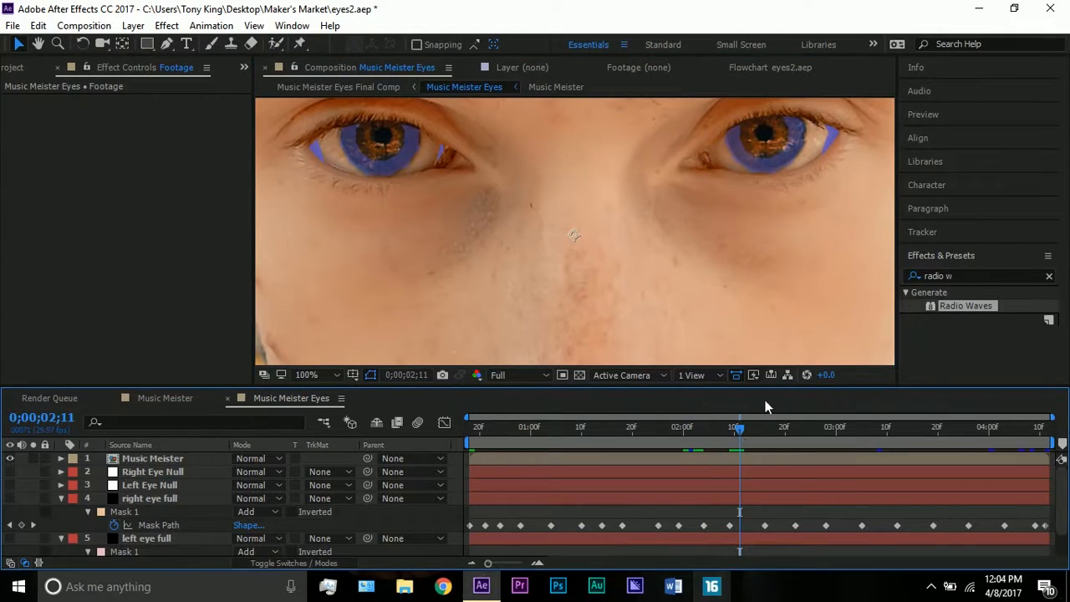
Collapse the right eye full and left eye full layers, and fit the whole composition frame in the viewer up to 100%
left_click(61, 498)
left_click(61, 512)
left_click(133, 534)
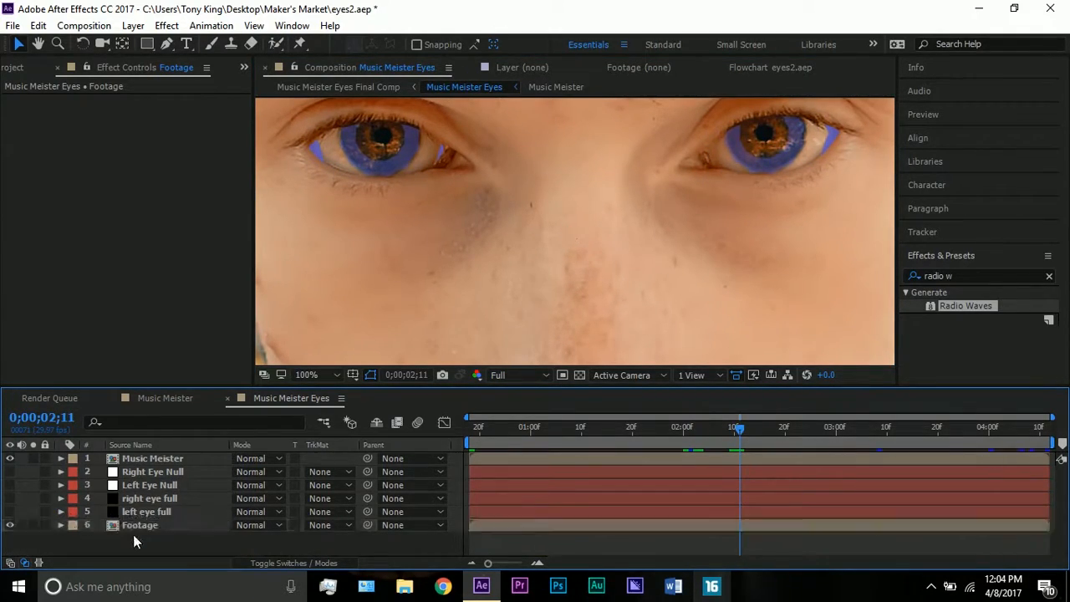
left_click(306, 374)
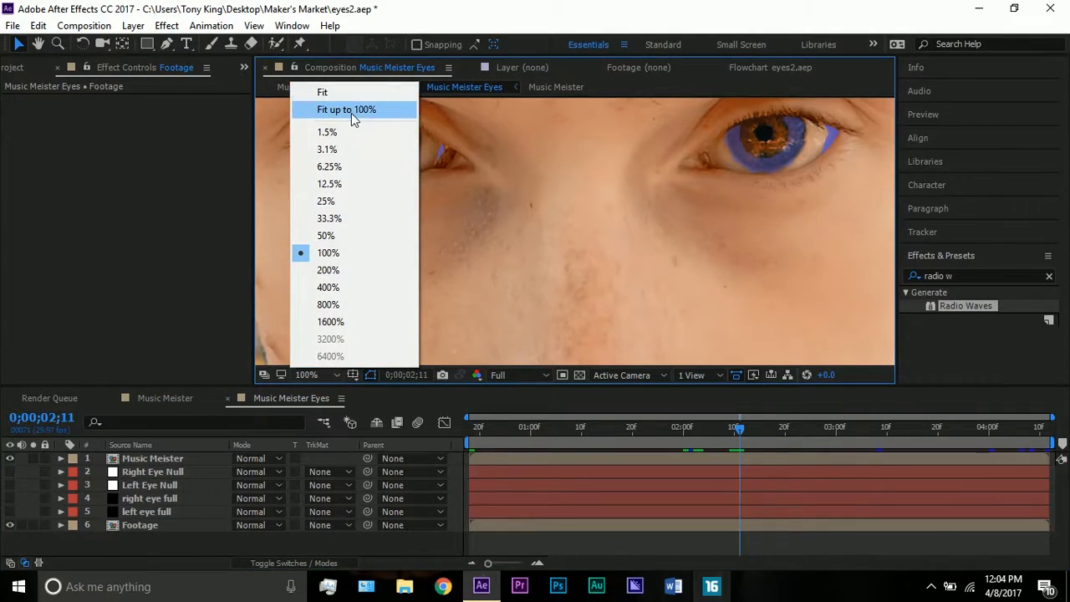
left_click(351, 113)
left_click(537, 250)
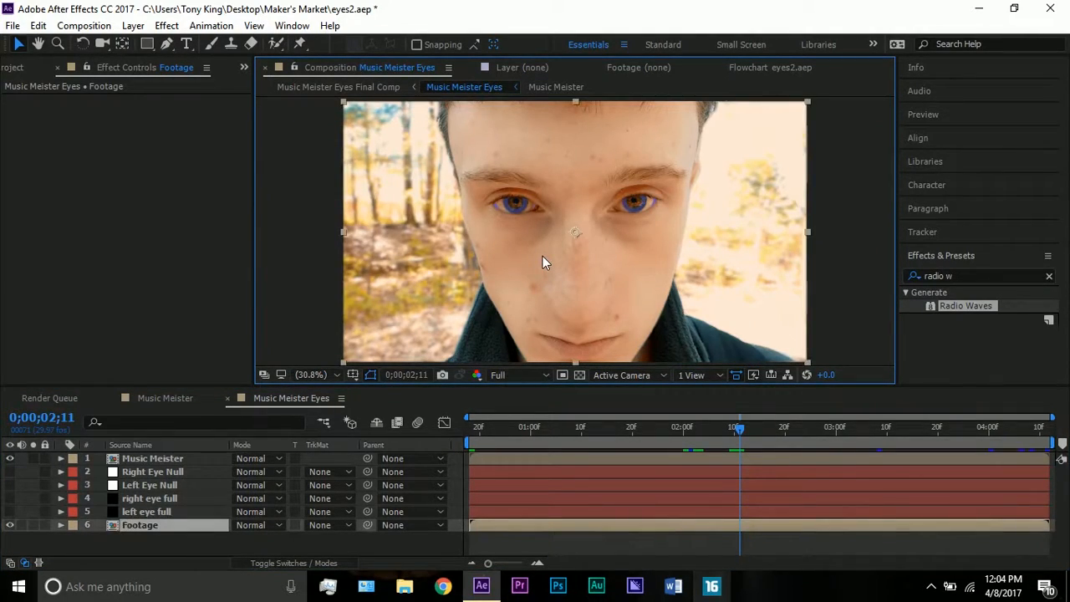